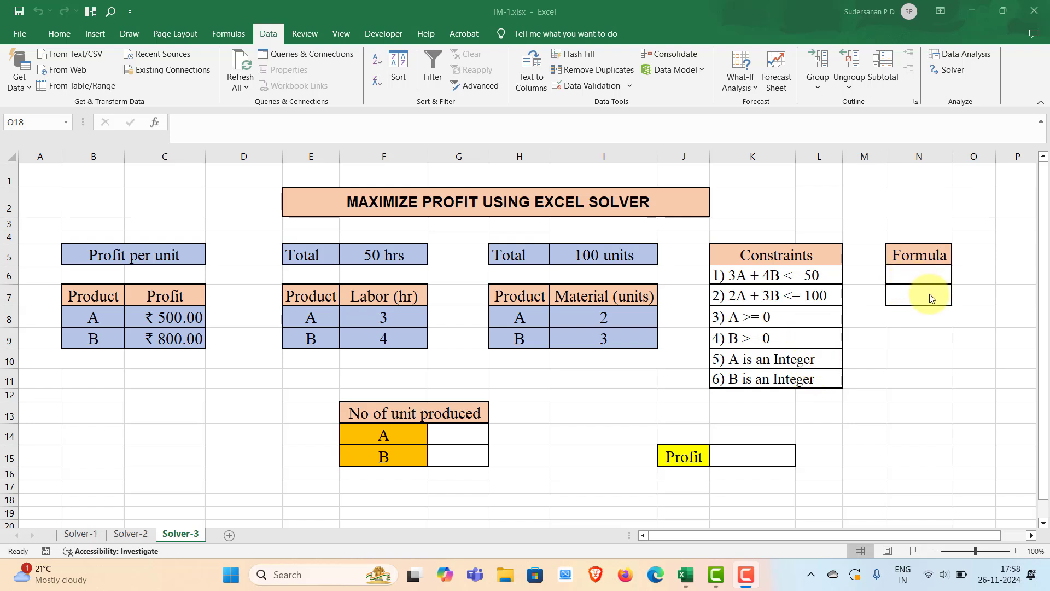
Enter the labor constraint formula =F8*G14+F9*G15 in cell N6 under the Formula heading.
{"action": "left_click", "coordinate": [896, 274]}
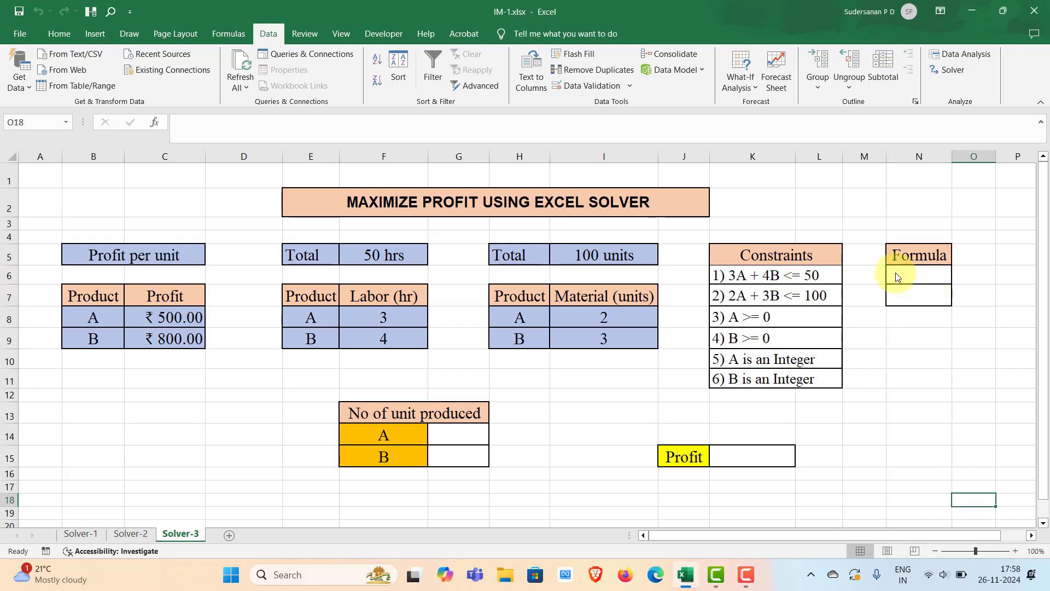
{"action": "double_click", "coordinate": [895, 274]}
{"action": "type", "text": "="}
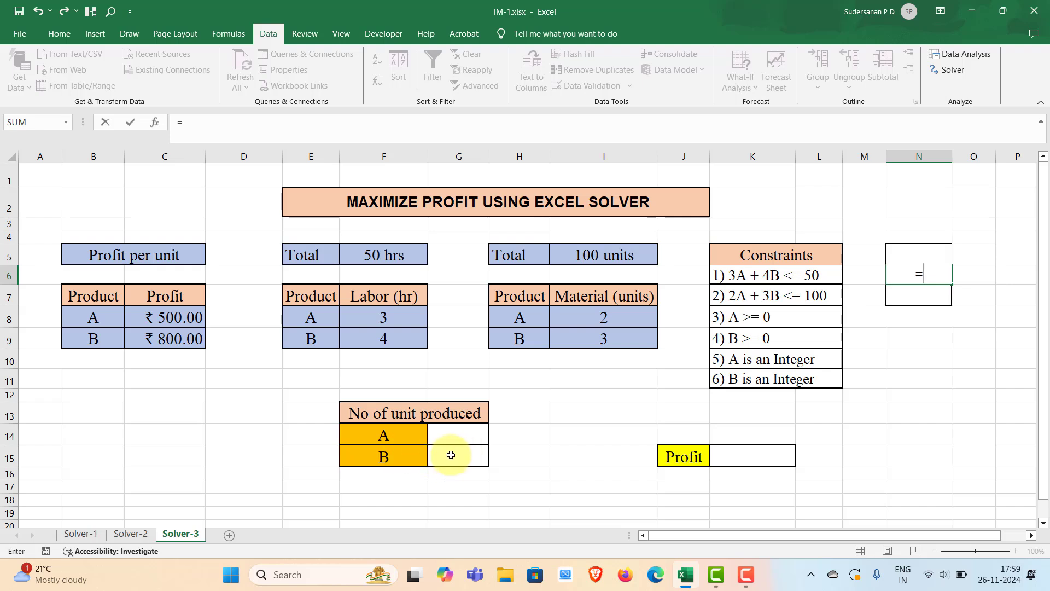
{"action": "left_click", "coordinate": [388, 318]}
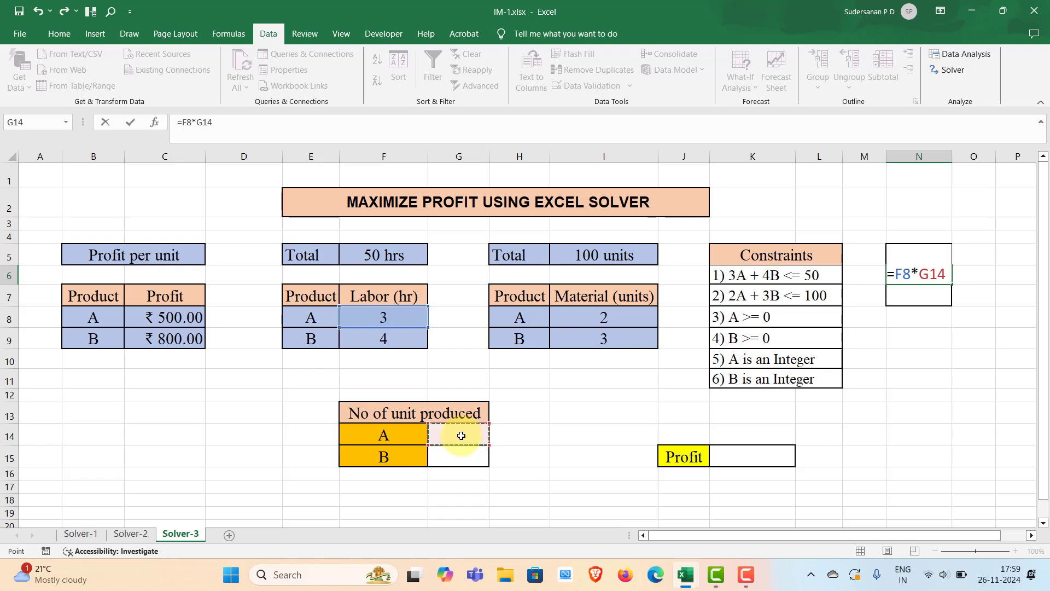
{"action": "type", "text": "+"}
{"action": "left_click", "coordinate": [403, 341]}
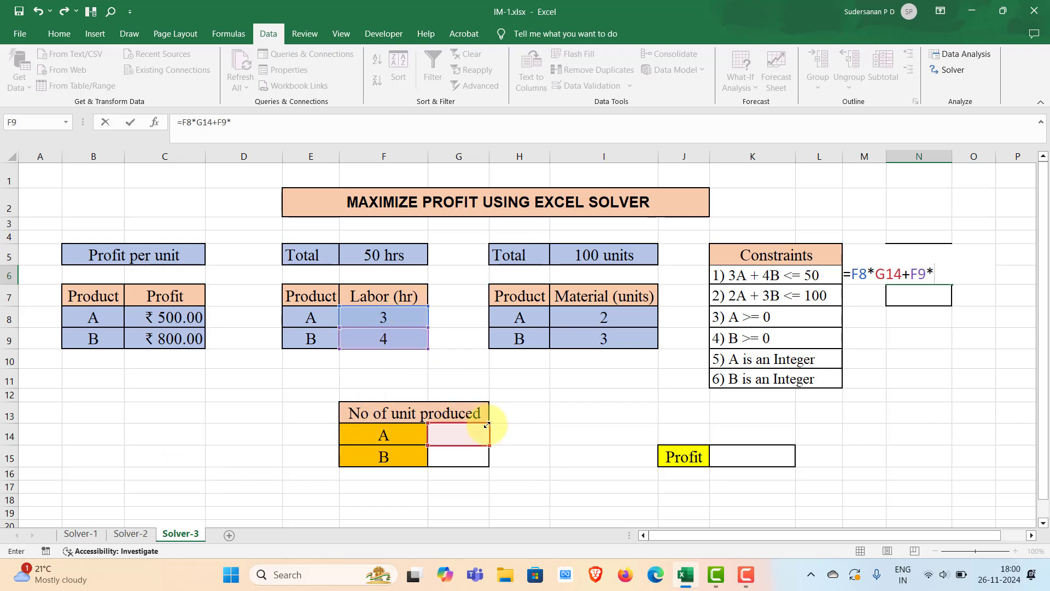
{"action": "type", "text": "*"}
{"action": "left_click", "coordinate": [449, 458]}
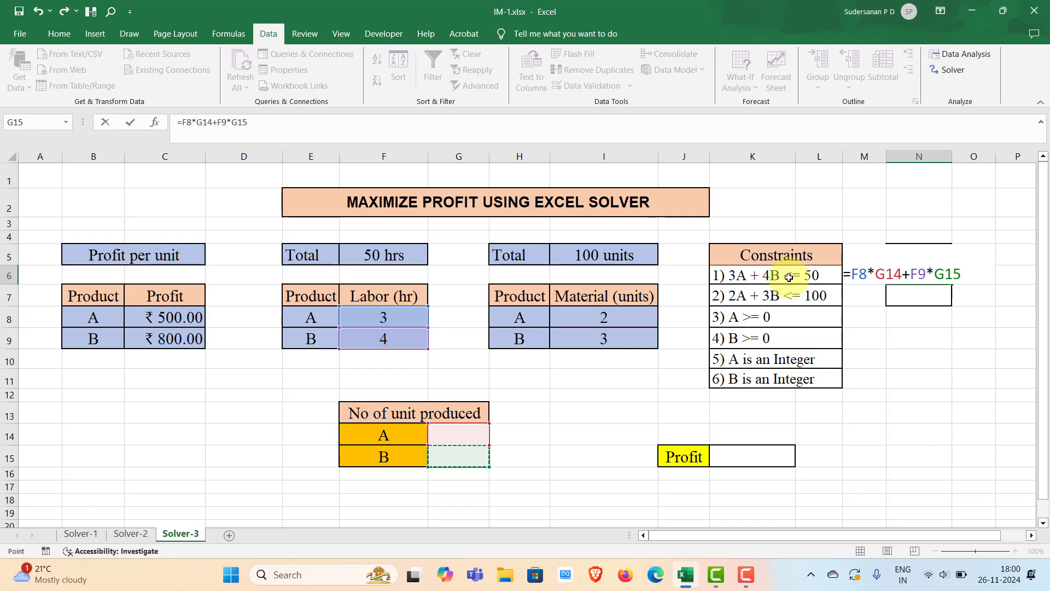
{"action": "key", "text": "Return"}
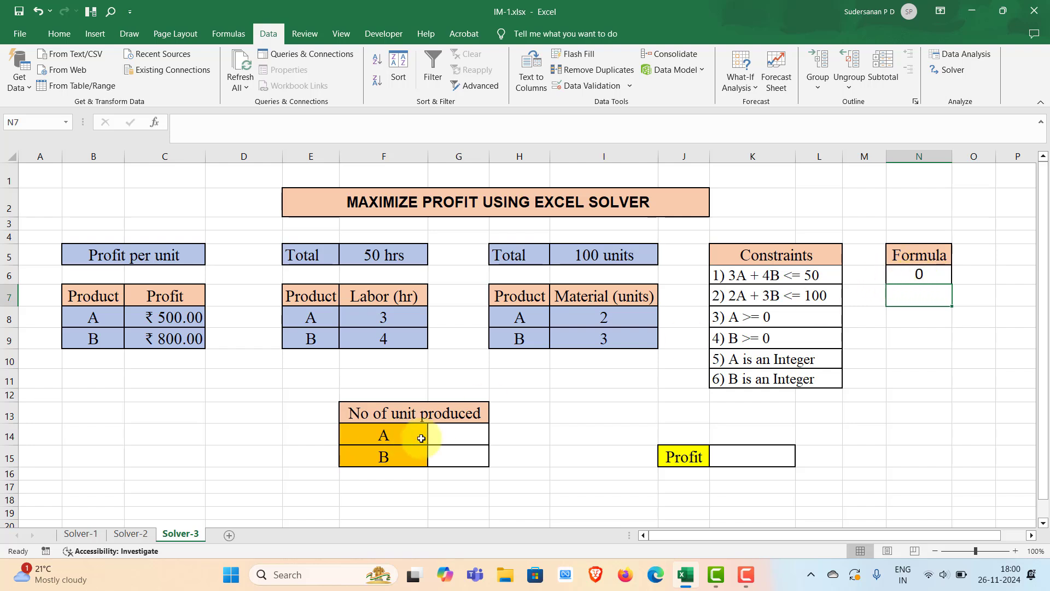
Enter a trial quantity of 1 for both product A (G14) and product B (G15) in the units-produced table.
{"action": "left_click", "coordinate": [457, 440]}
{"action": "type", "text": "1"}
{"action": "left_click", "coordinate": [457, 458]}
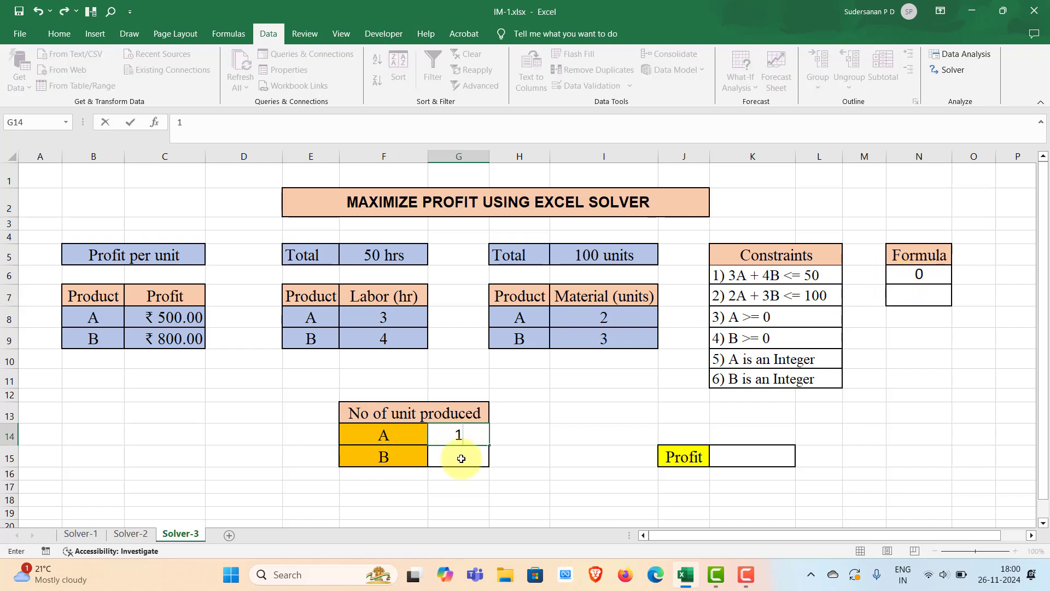
{"action": "type", "text": "1"}
{"action": "left_click", "coordinate": [906, 332]}
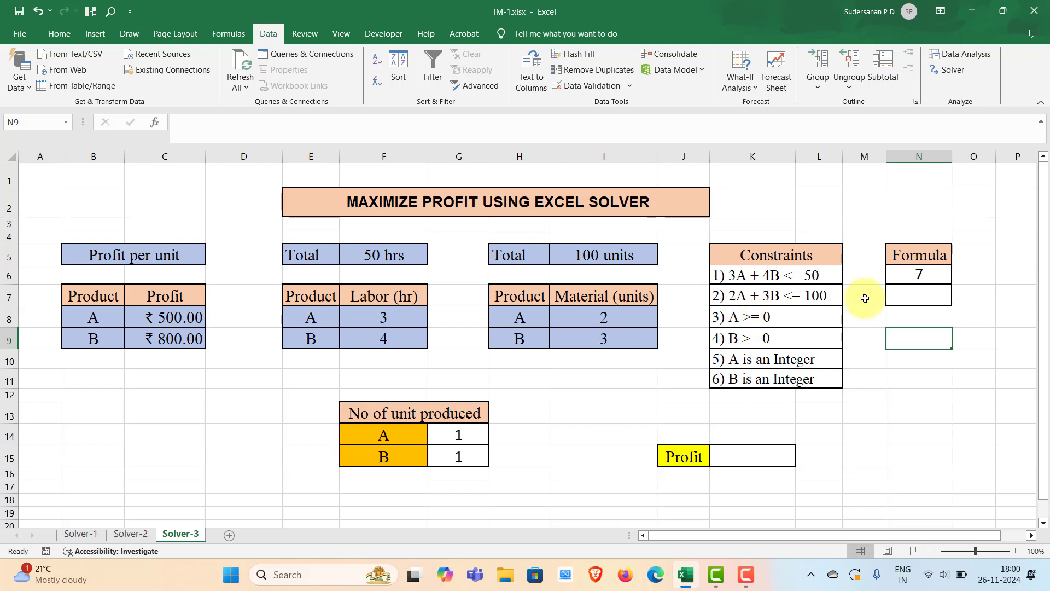
Enter the material constraint formula =I8*G14+I9*G15 in cell N7.
{"action": "double_click", "coordinate": [907, 296]}
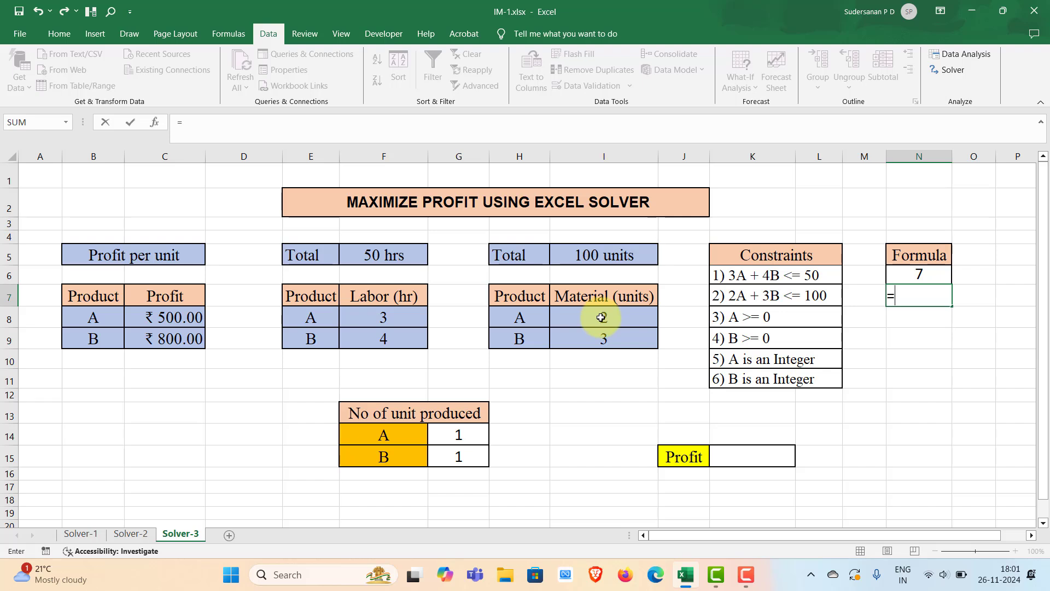
{"action": "left_click", "coordinate": [603, 319]}
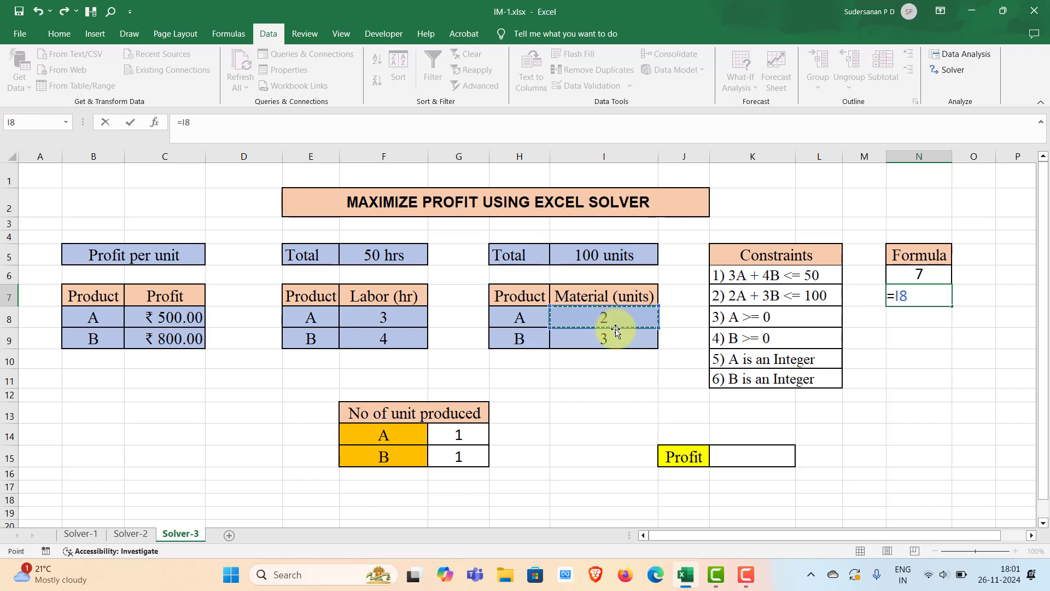
{"action": "type", "text": "*"}
{"action": "left_click", "coordinate": [450, 427]}
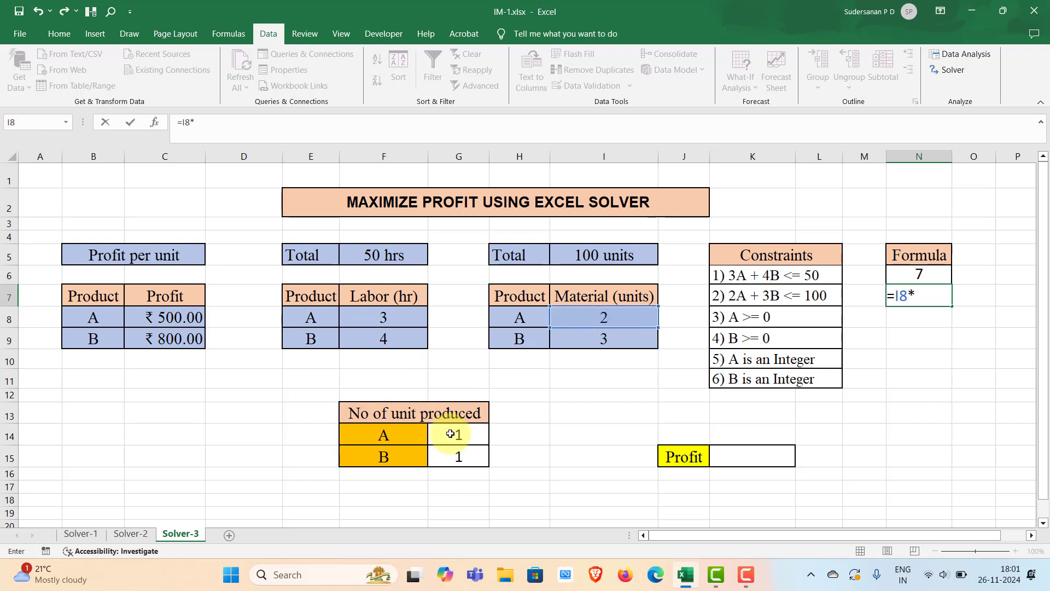
{"action": "type", "text": "+"}
{"action": "left_click", "coordinate": [605, 341]}
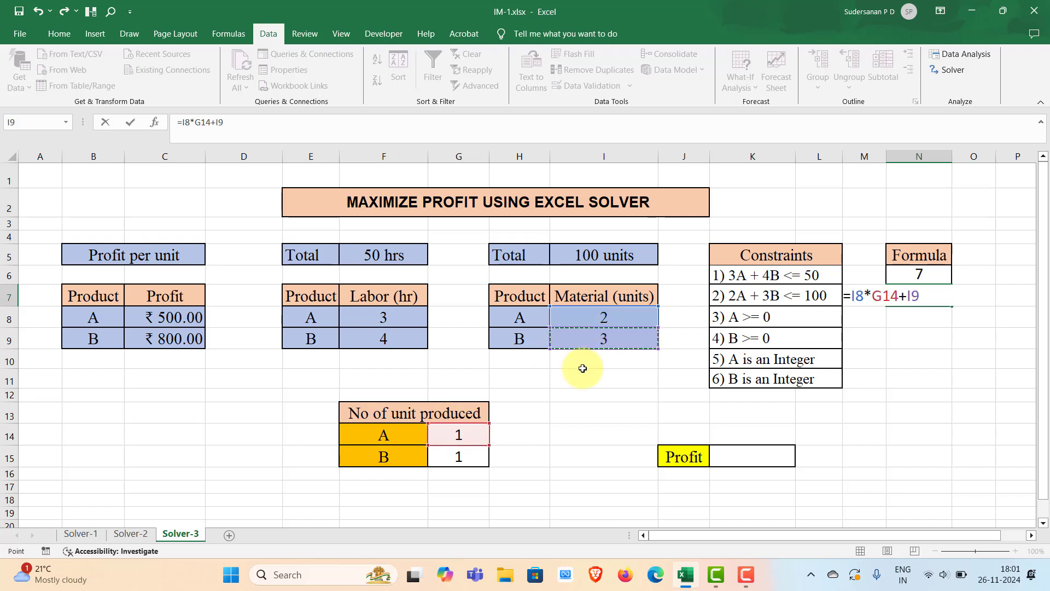
{"action": "type", "text": "*"}
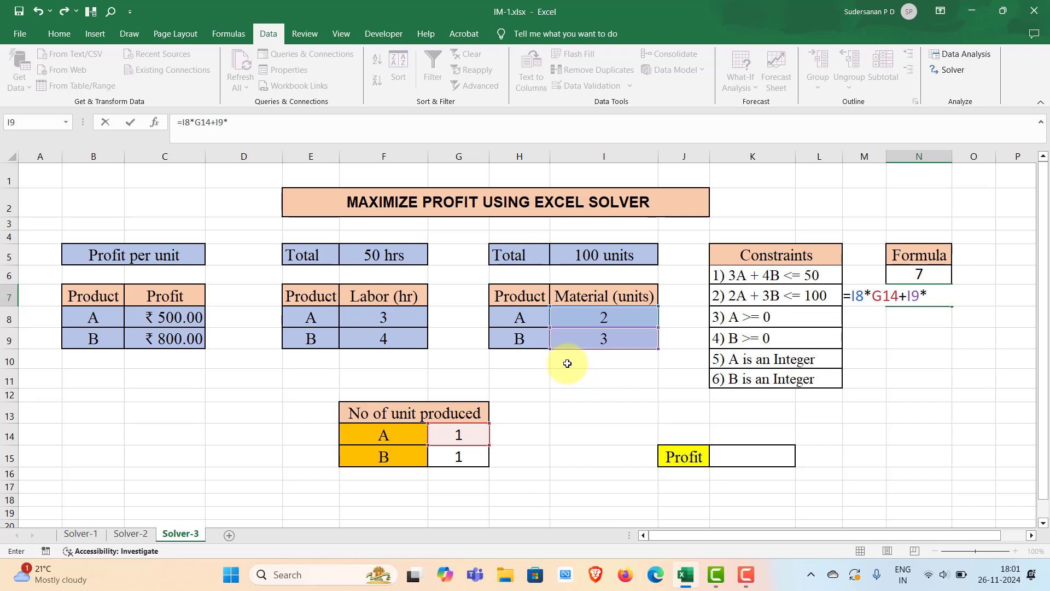
{"action": "left_click", "coordinate": [459, 458]}
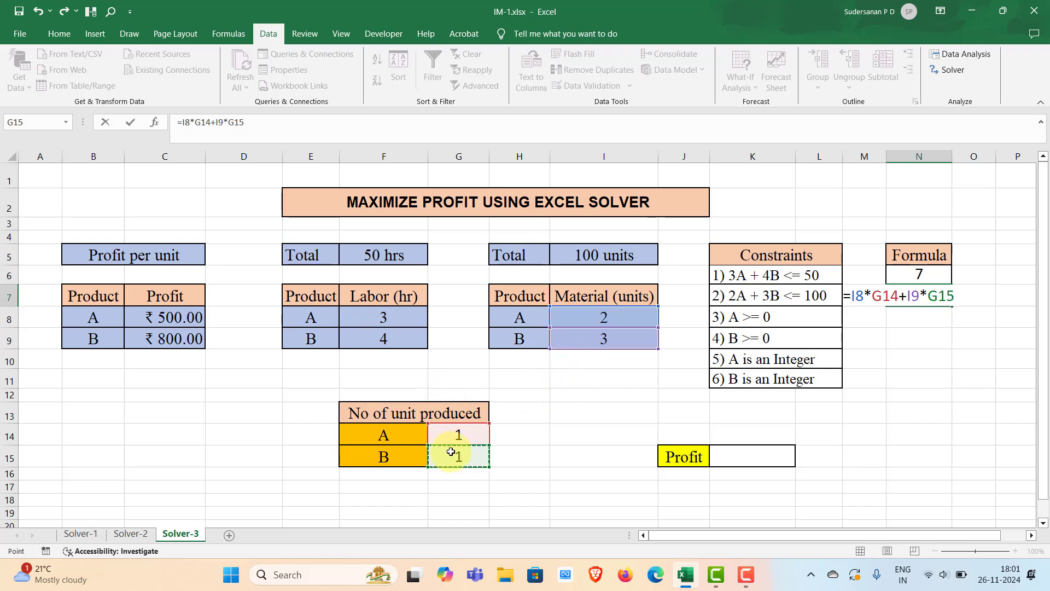
{"action": "key", "text": "Return"}
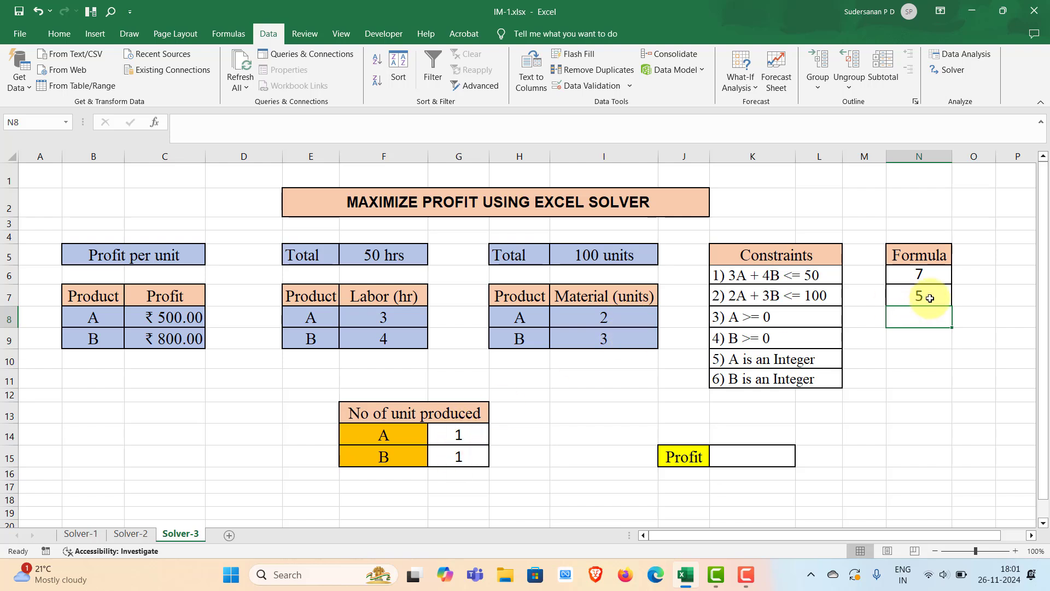
{"action": "left_click", "coordinate": [930, 397]}
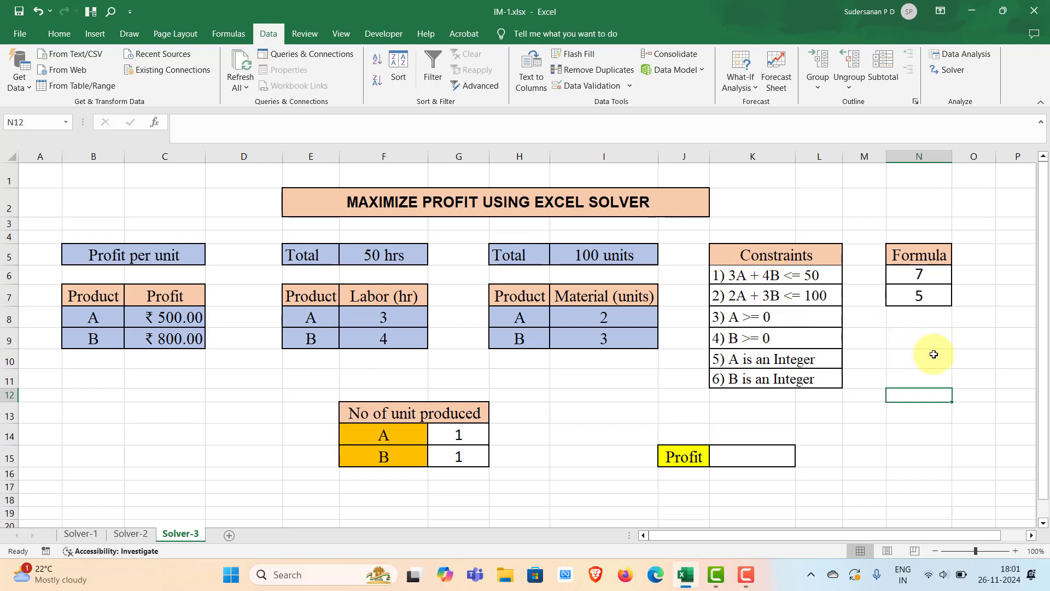
Enter the total profit formula =G14*C8+G15*C9 in cell K15 beside the Profit label.
{"action": "left_click", "coordinate": [743, 458]}
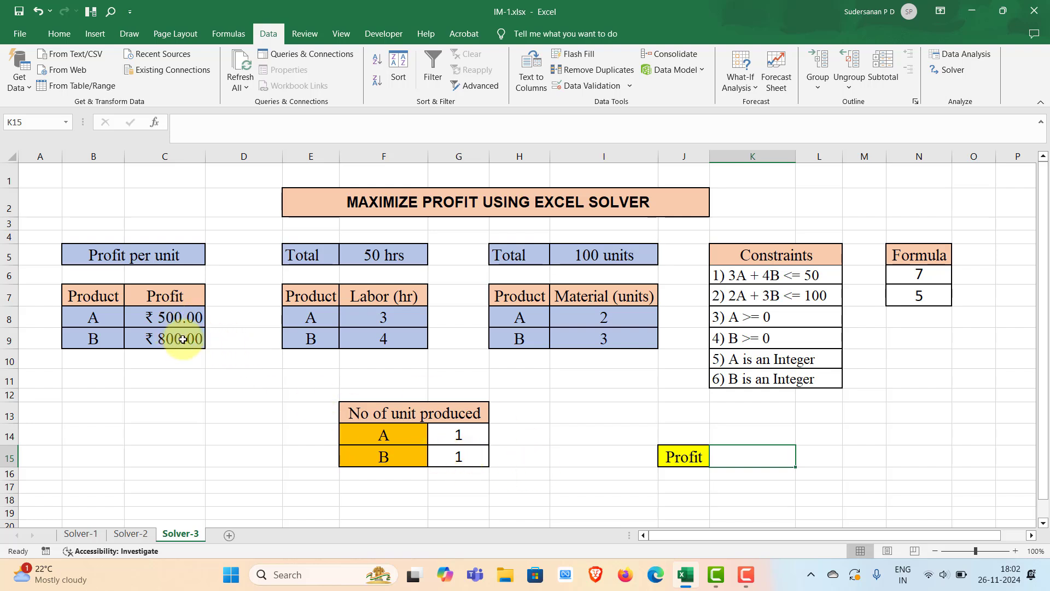
{"action": "double_click", "coordinate": [735, 458]}
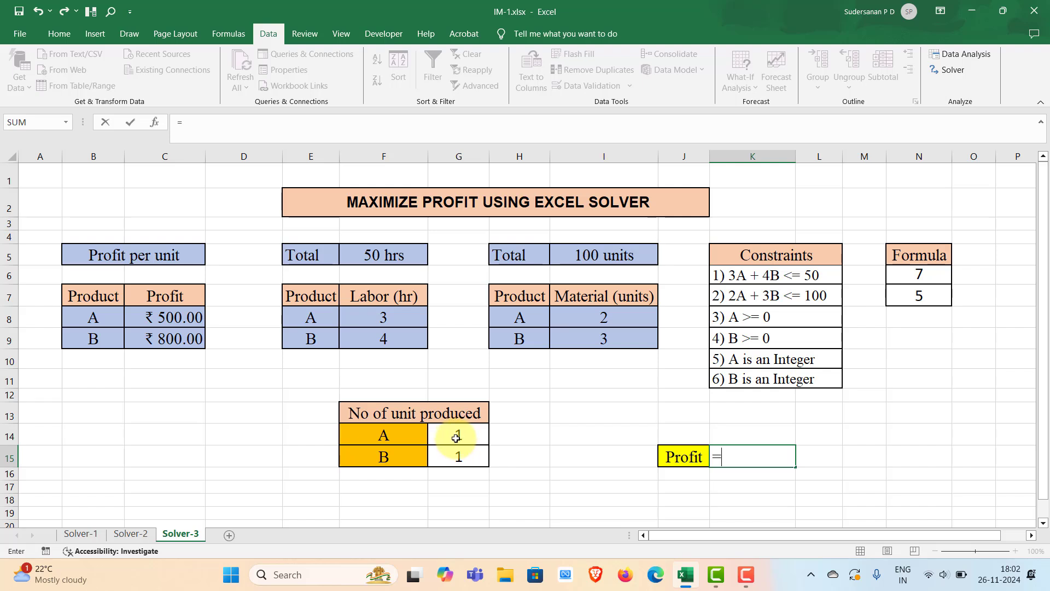
{"action": "left_click", "coordinate": [455, 438]}
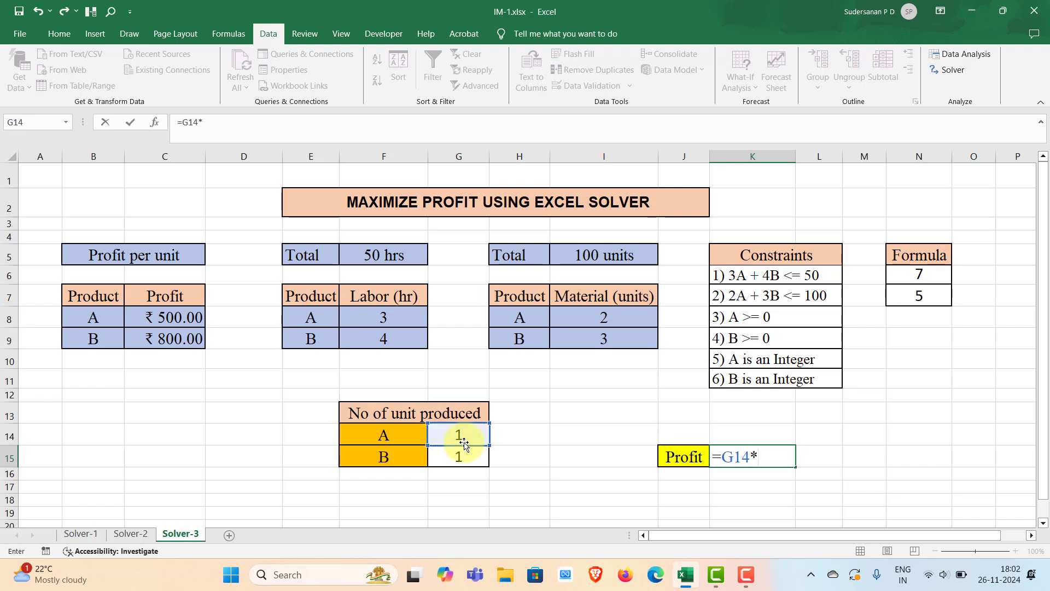
{"action": "left_click", "coordinate": [170, 318]}
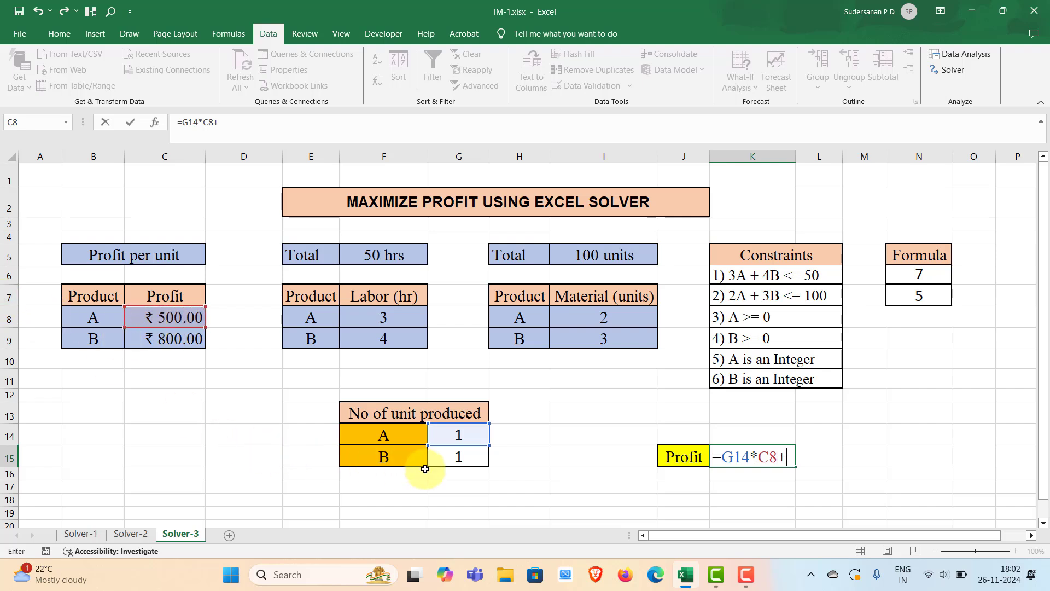
{"action": "left_click", "coordinate": [445, 459]}
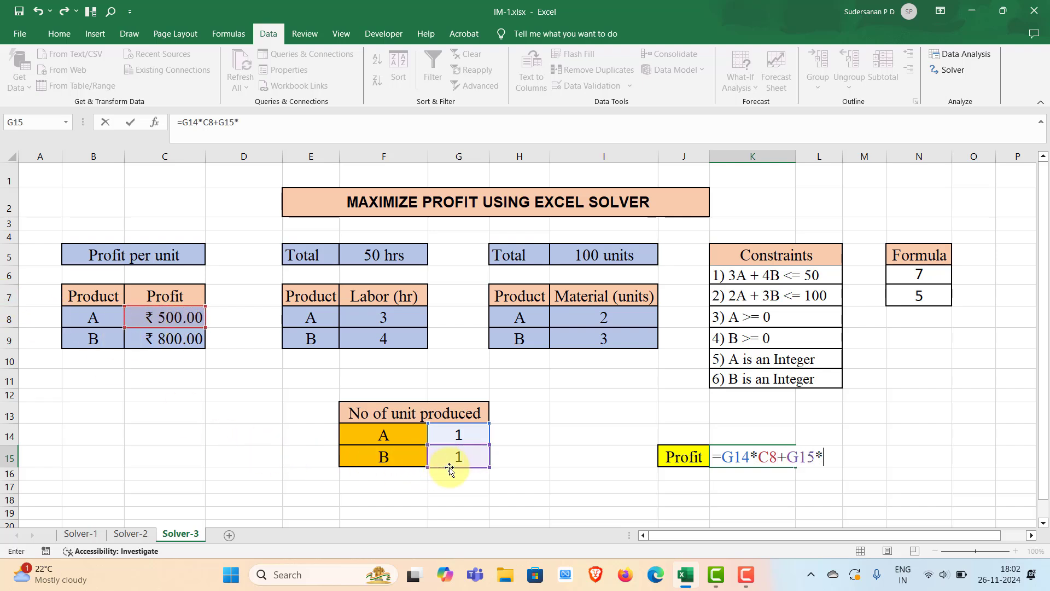
{"action": "type", "text": "*"}
{"action": "left_click", "coordinate": [179, 341]}
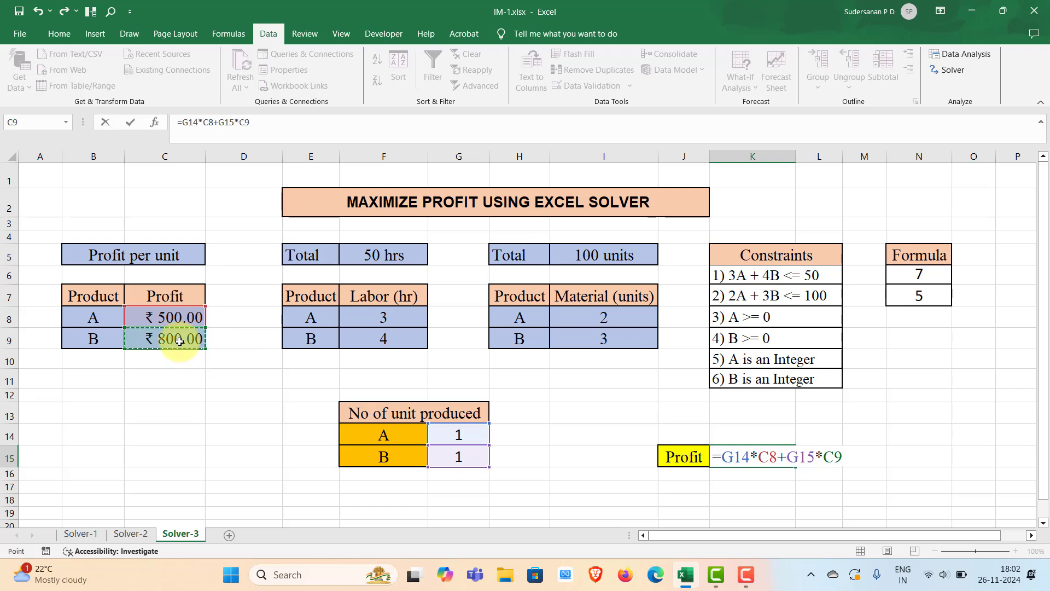
{"action": "key", "text": "Return"}
{"action": "left_click", "coordinate": [863, 487]}
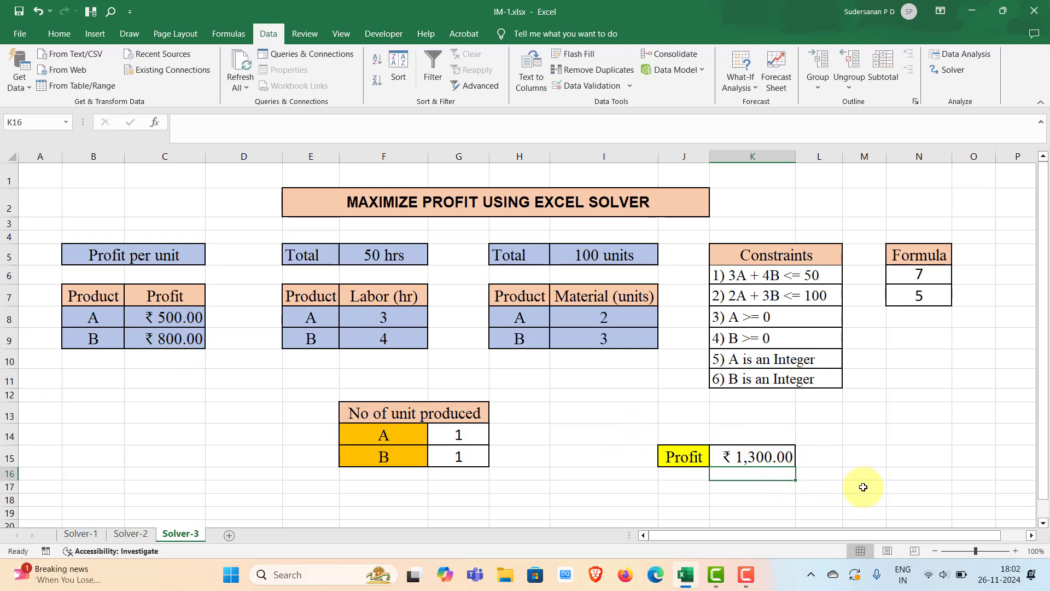
Clear the trial quantities for products A and B from cells G14 and G15.
{"action": "left_click", "coordinate": [469, 435]}
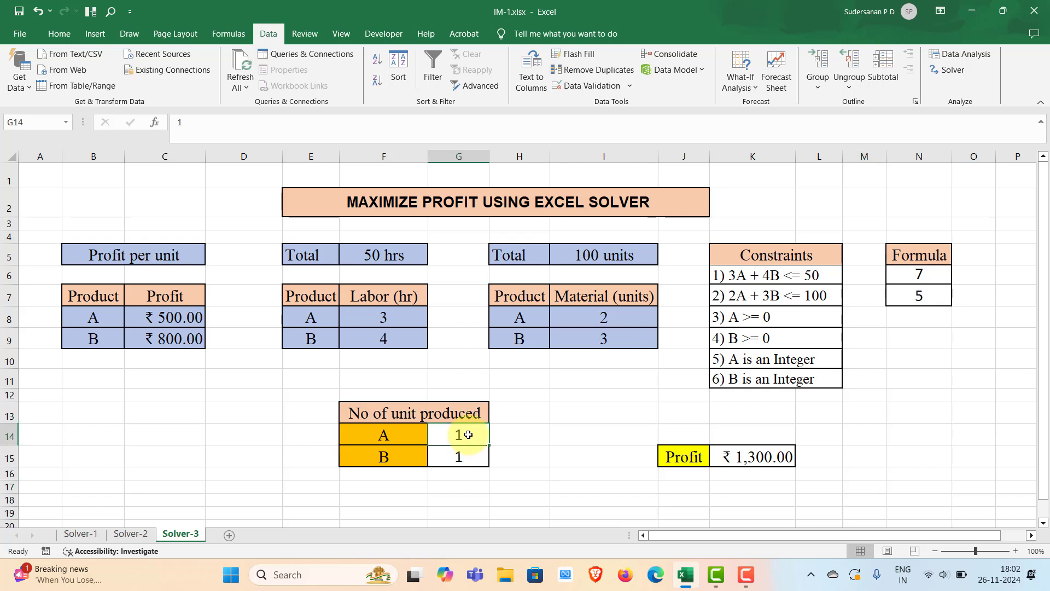
{"action": "key", "text": "Delete"}
{"action": "left_click", "coordinate": [469, 457]}
{"action": "key", "text": "Delete"}
{"action": "left_click", "coordinate": [870, 457]}
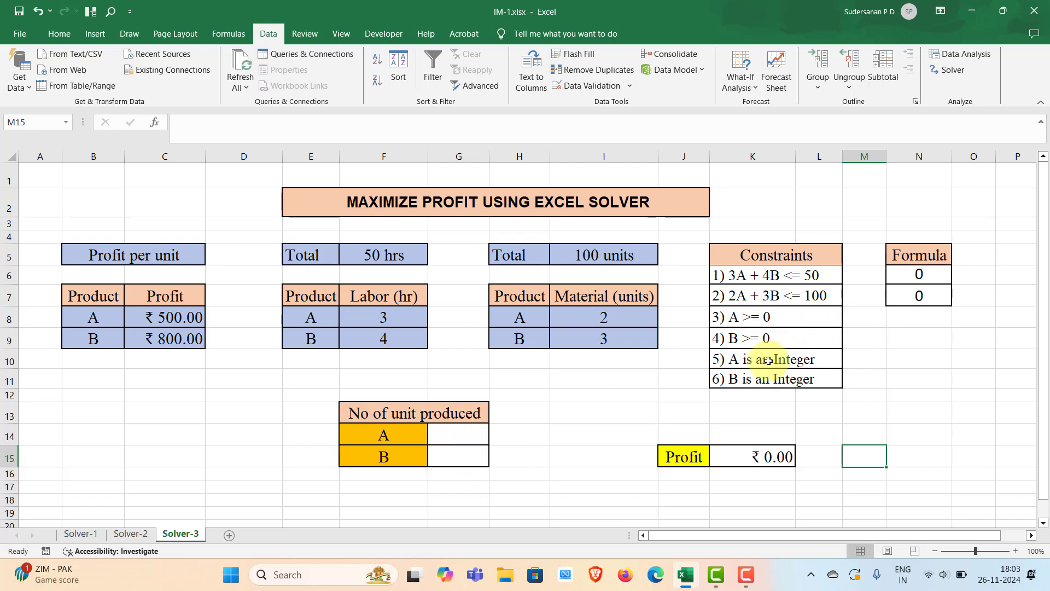
Open Solver and set its objective to the profit cell $K$15 with the Max option.
{"action": "left_click", "coordinate": [755, 461]}
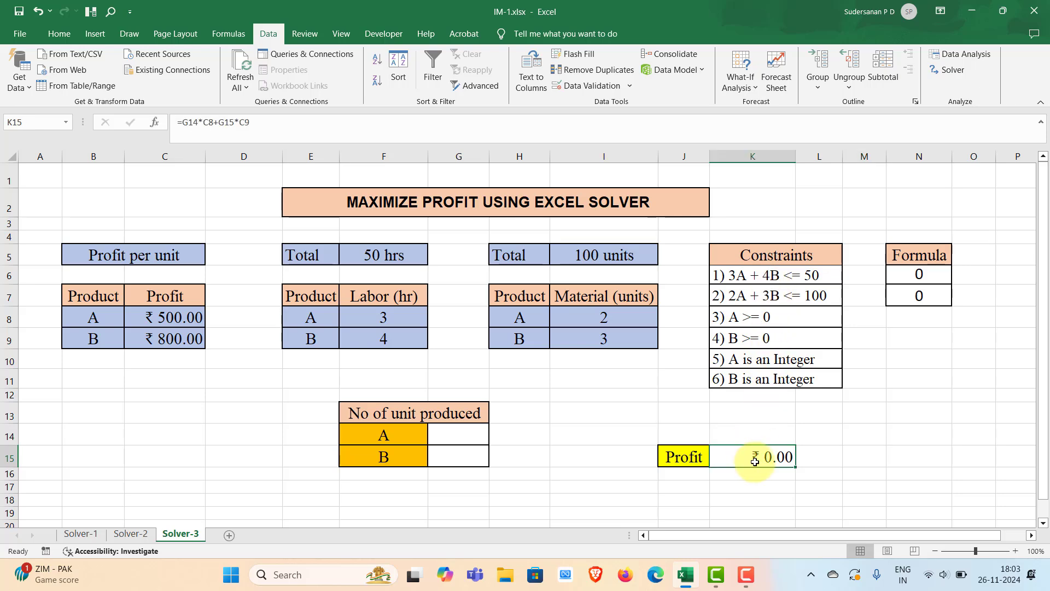
{"action": "left_click", "coordinate": [953, 69]}
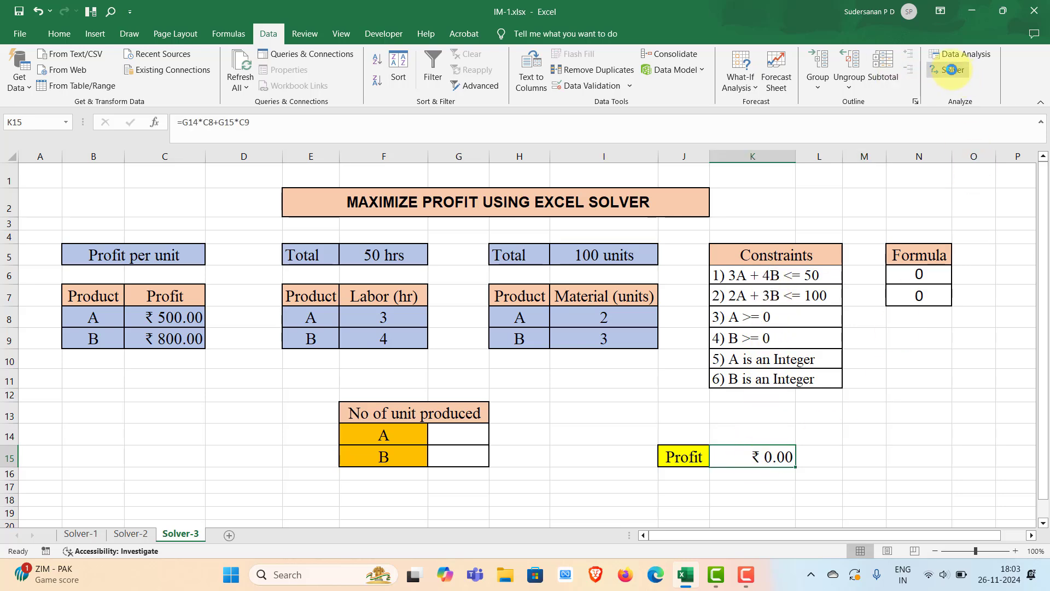
{"action": "left_click_drag", "start_coordinate": [654, 86], "coordinate": [235, 24]}
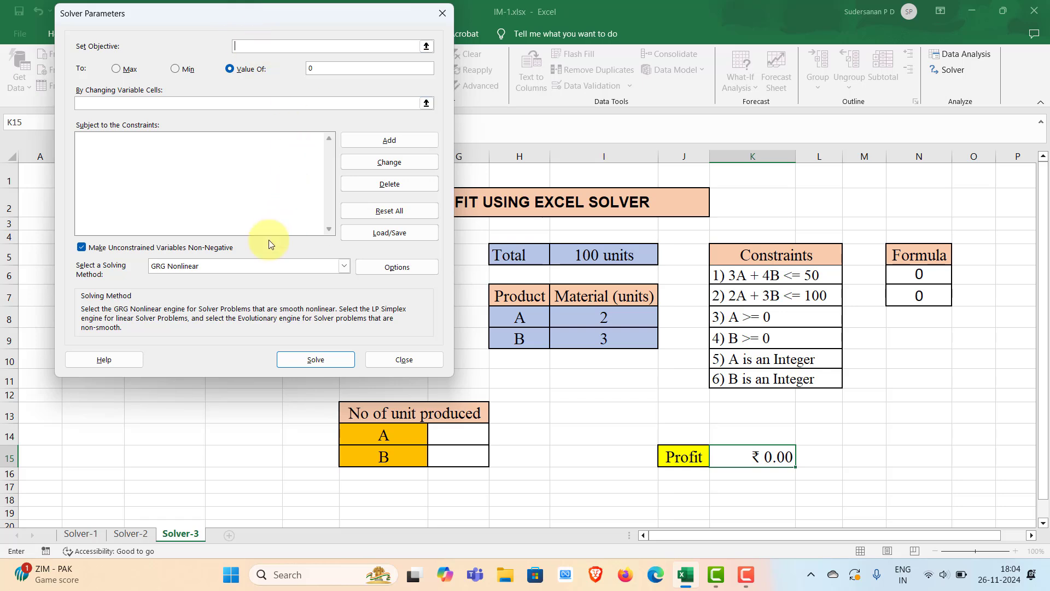
{"action": "left_click", "coordinate": [287, 46]}
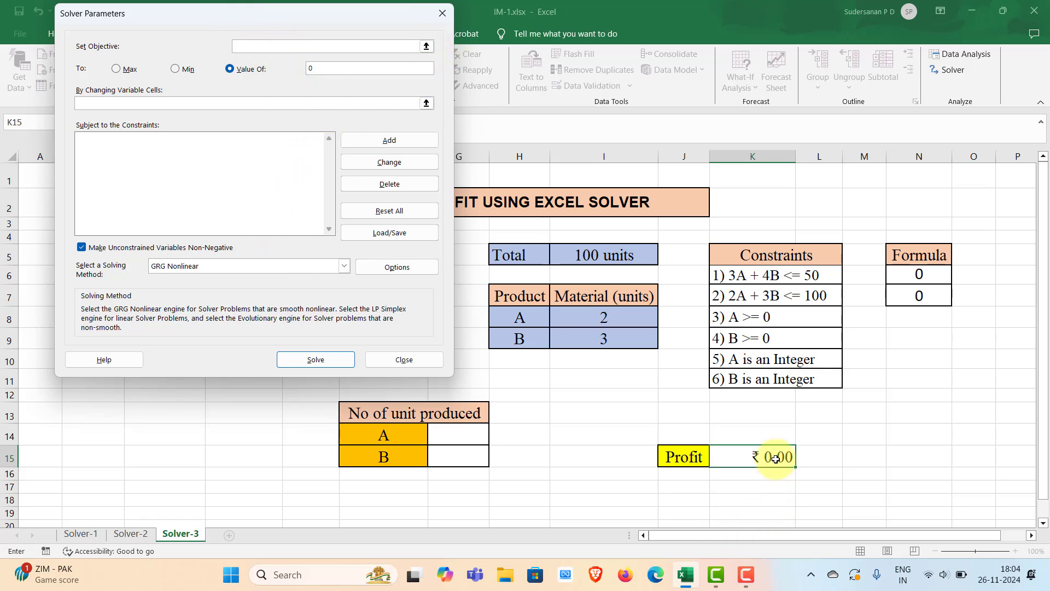
{"action": "left_click", "coordinate": [426, 48]}
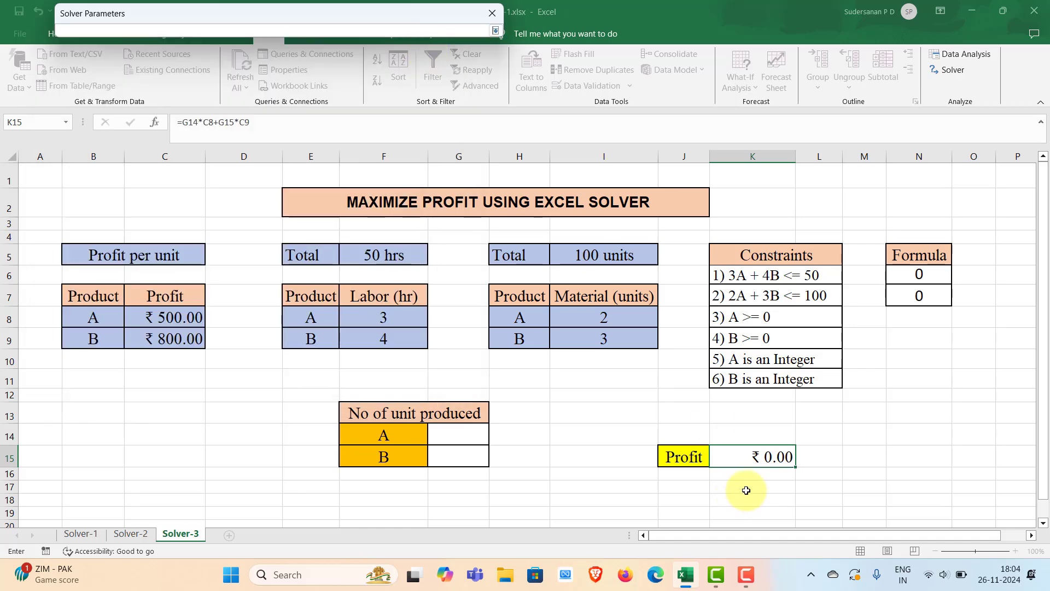
{"action": "left_click", "coordinate": [496, 30]}
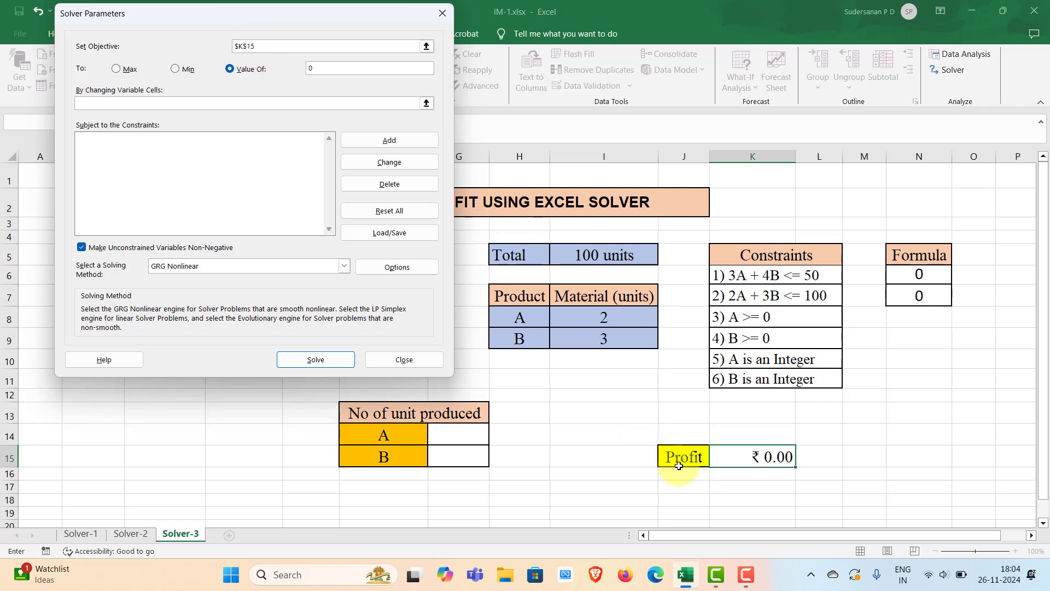
{"action": "left_click", "coordinate": [265, 49]}
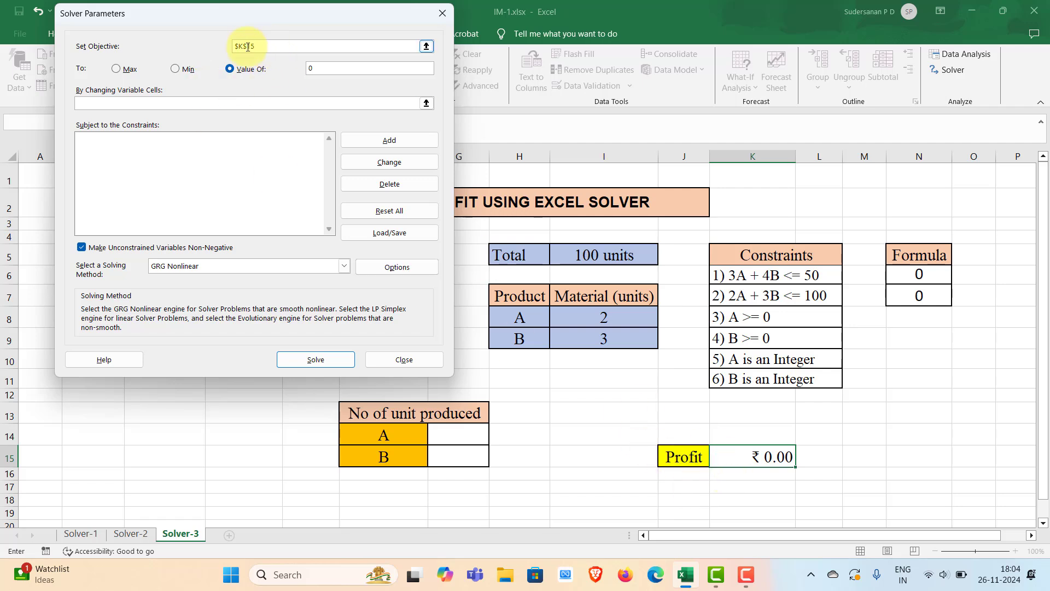
{"action": "left_click", "coordinate": [117, 69]}
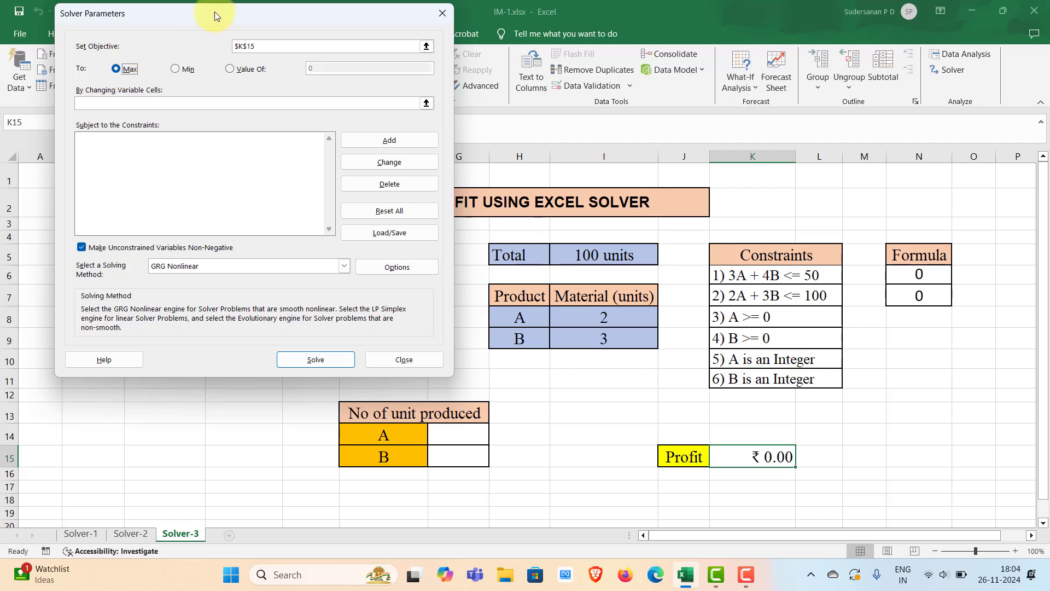
Set Solver's changing variable cells to $G$14:$G$15, the quantities produced of A and B.
{"action": "left_click_drag", "start_coordinate": [214, 12], "coordinate": [214, 21]}
{"action": "left_click", "coordinate": [112, 108]}
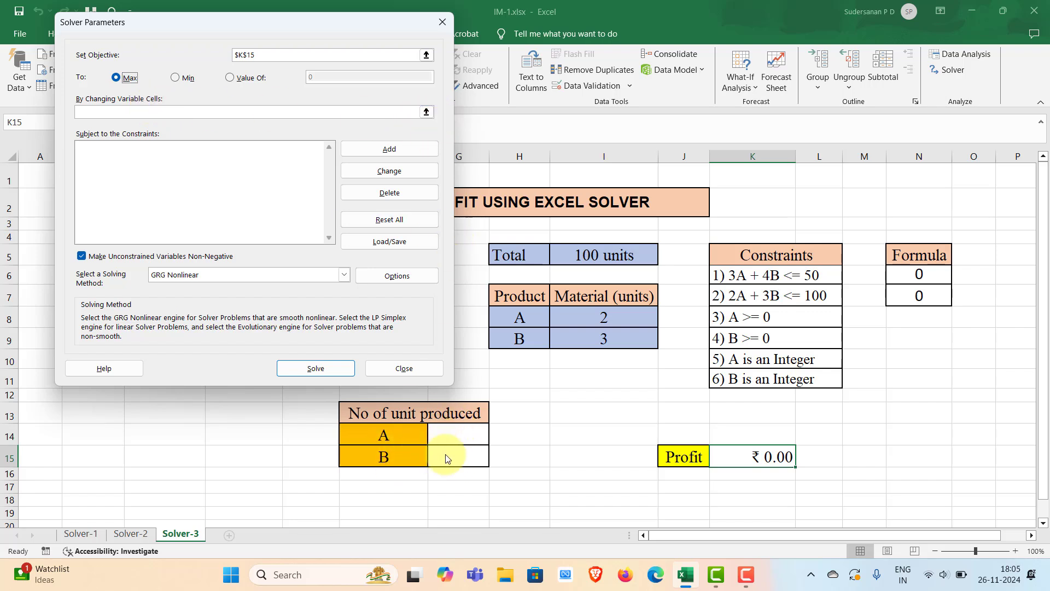
{"action": "left_click", "coordinate": [426, 111]}
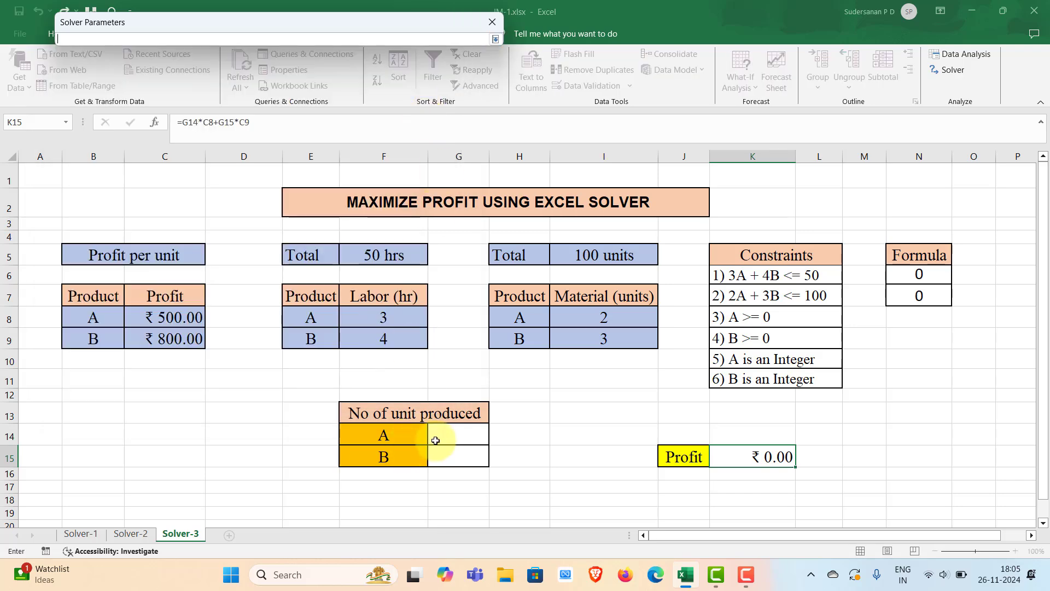
{"action": "mouse_move", "coordinate": [435, 441]}
{"action": "left_mouse_down"}
{"action": "mouse_move", "coordinate": [443, 429]}
{"action": "mouse_move", "coordinate": [438, 457]}
{"action": "left_mouse_up"}
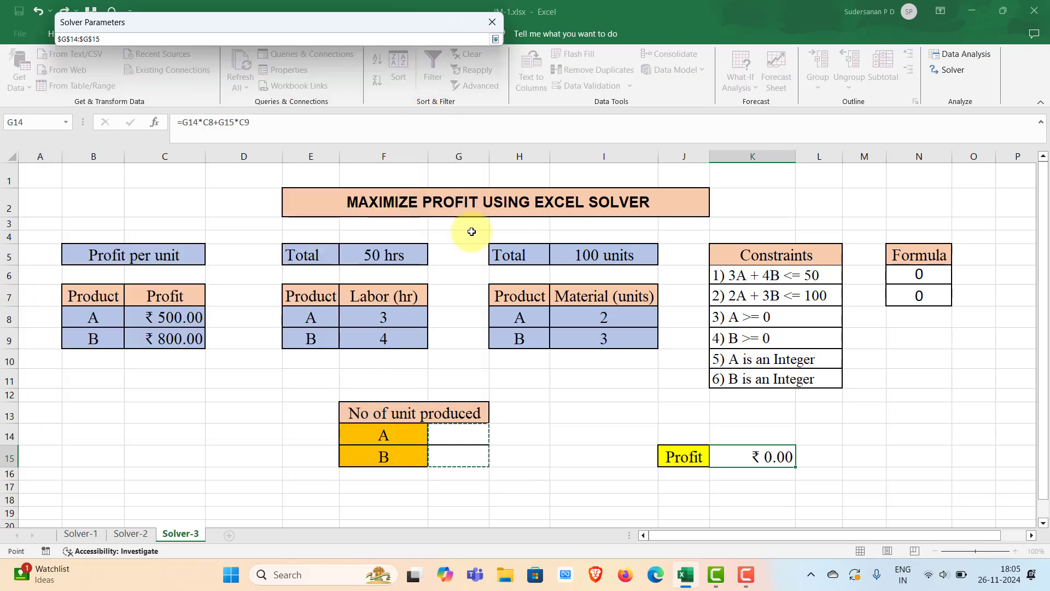
{"action": "left_click", "coordinate": [496, 40]}
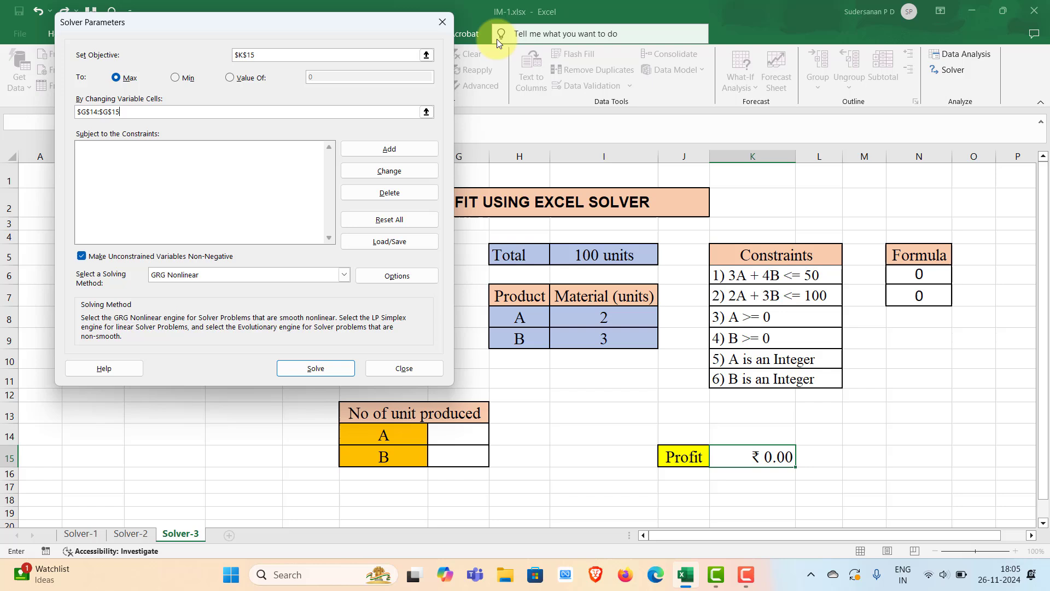
Add the labor constraint $N$6 <= 50 to the Solver model.
{"action": "left_click", "coordinate": [388, 150]}
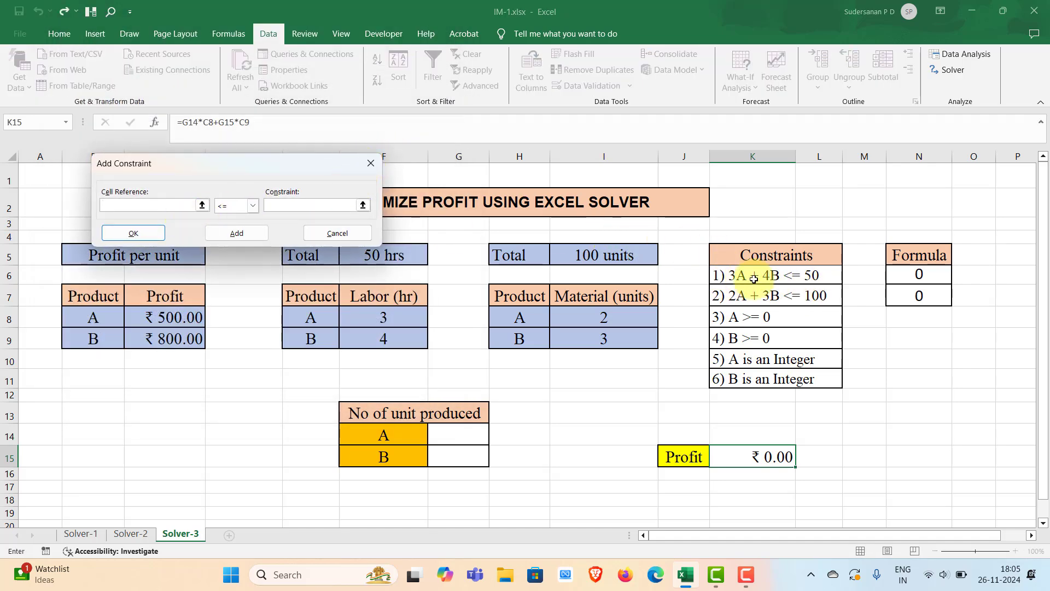
{"action": "left_click", "coordinate": [923, 275]}
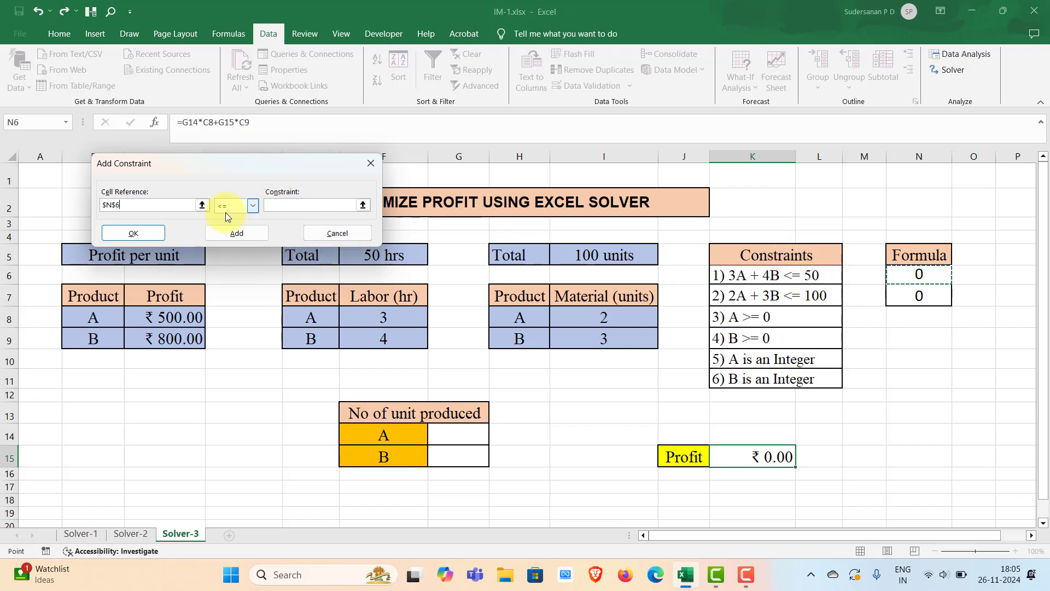
{"action": "left_click", "coordinate": [299, 207]}
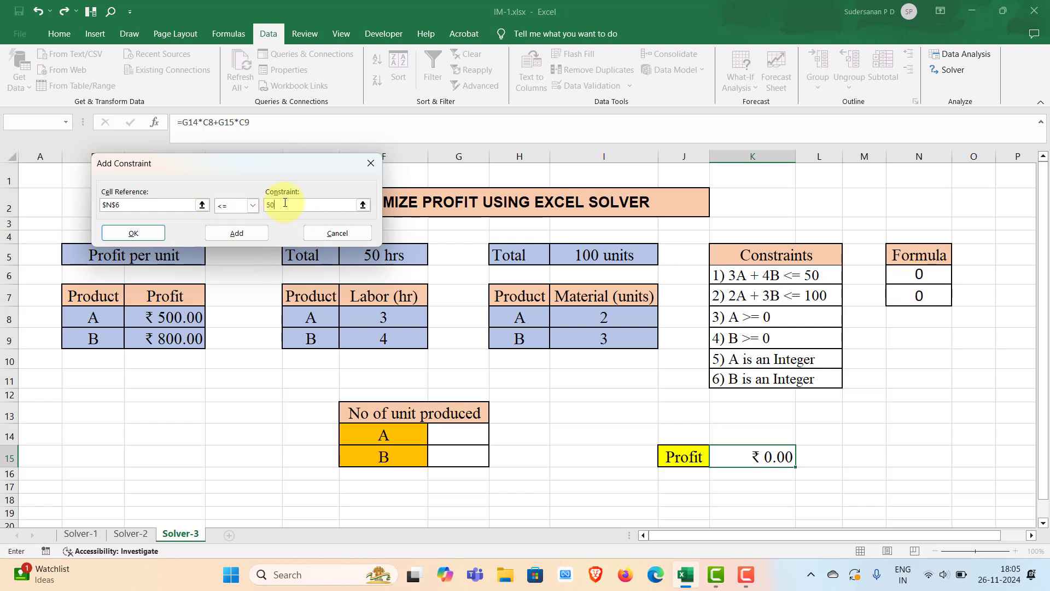
{"action": "left_click", "coordinate": [243, 238]}
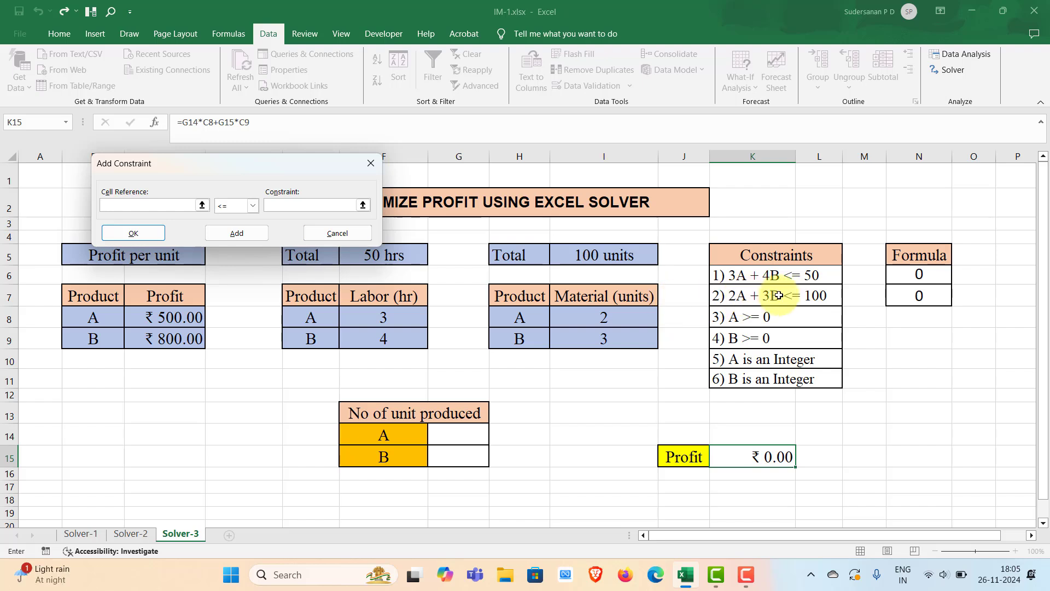
Add the material constraint $N$7 <= 100 to the Solver model.
{"action": "left_click", "coordinate": [922, 296]}
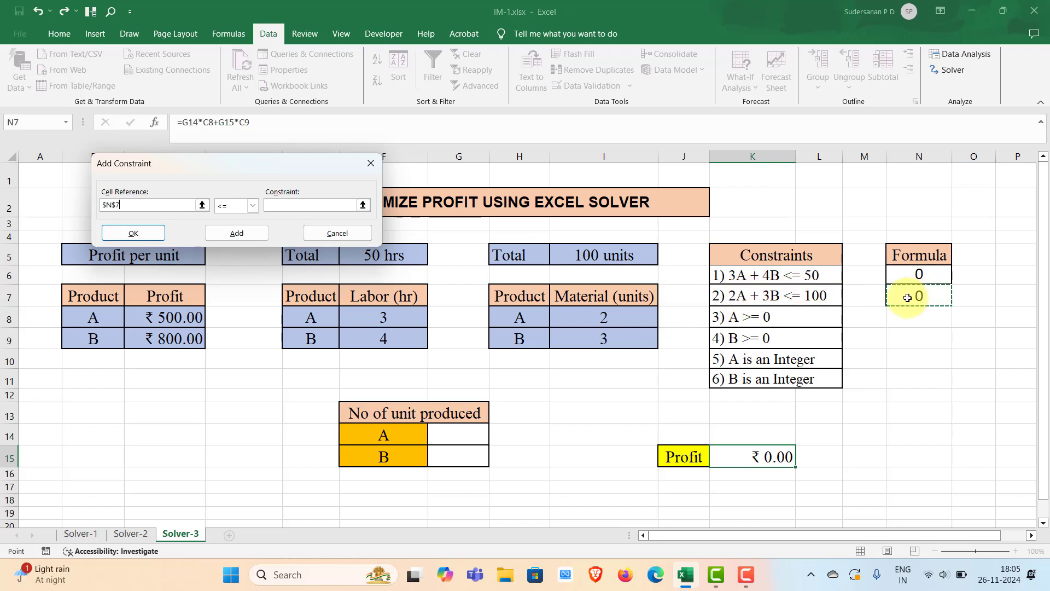
{"action": "left_click", "coordinate": [305, 209]}
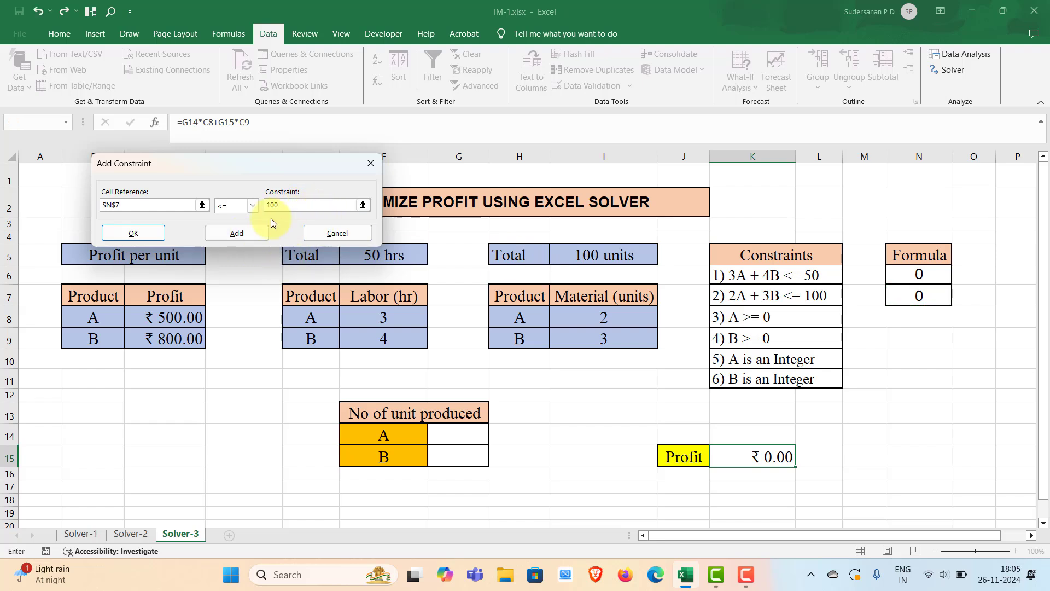
{"action": "left_click", "coordinate": [240, 234]}
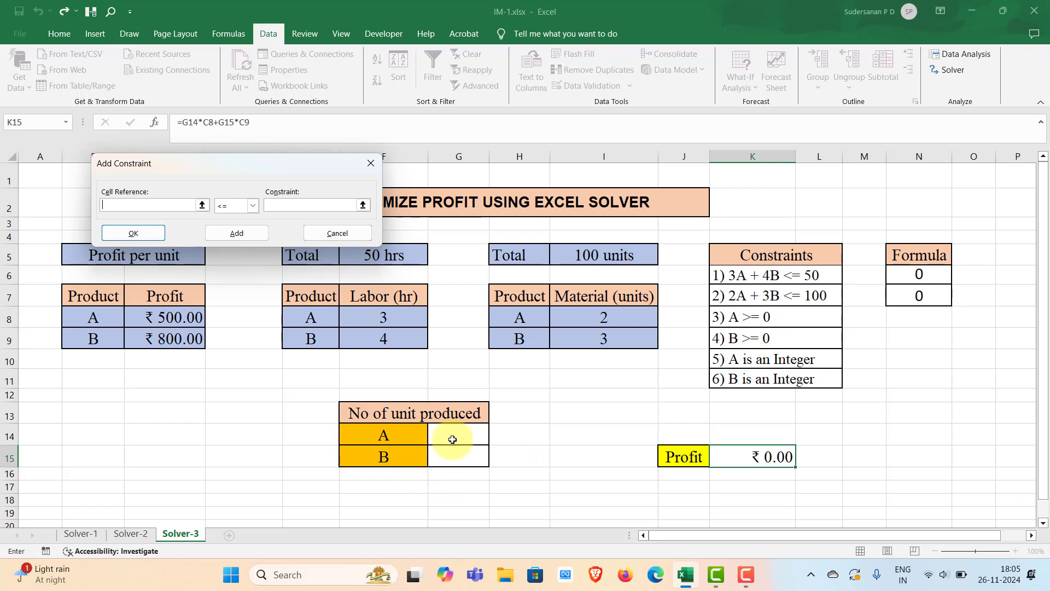
Add the non-negativity constraint $G$14:$G$15 >= 0 for both product quantities.
{"action": "left_click_drag", "start_coordinate": [452, 435], "coordinate": [454, 451]}
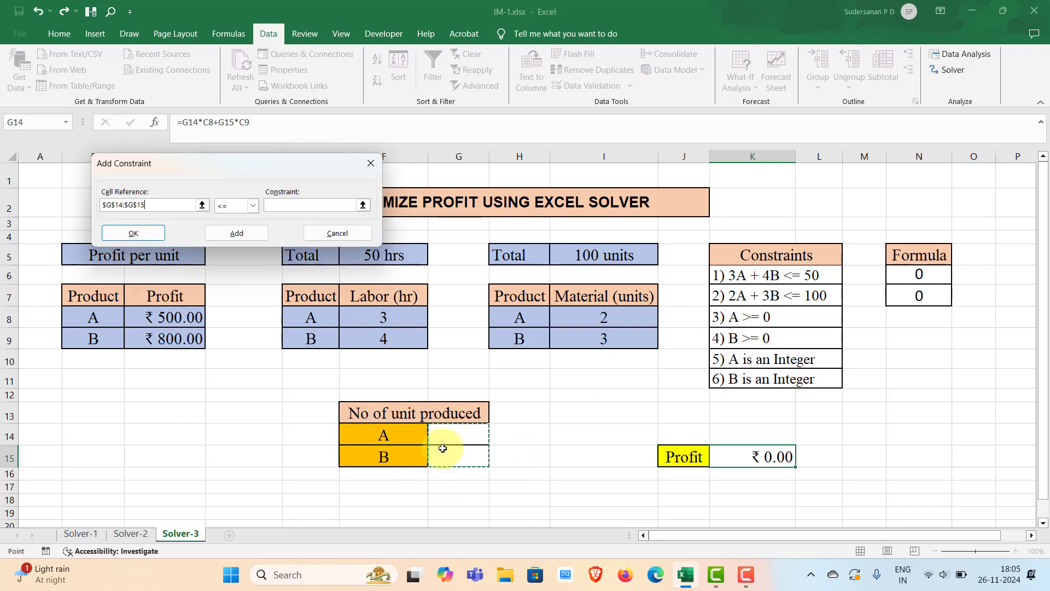
{"action": "left_click", "coordinate": [252, 206]}
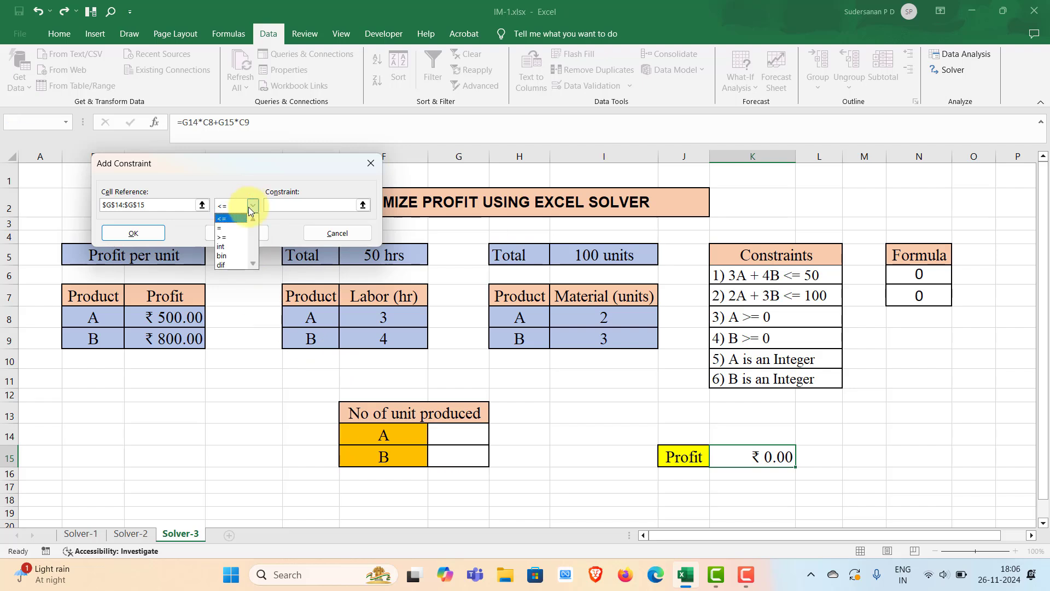
{"action": "left_click", "coordinate": [225, 237]}
{"action": "left_click", "coordinate": [307, 203]}
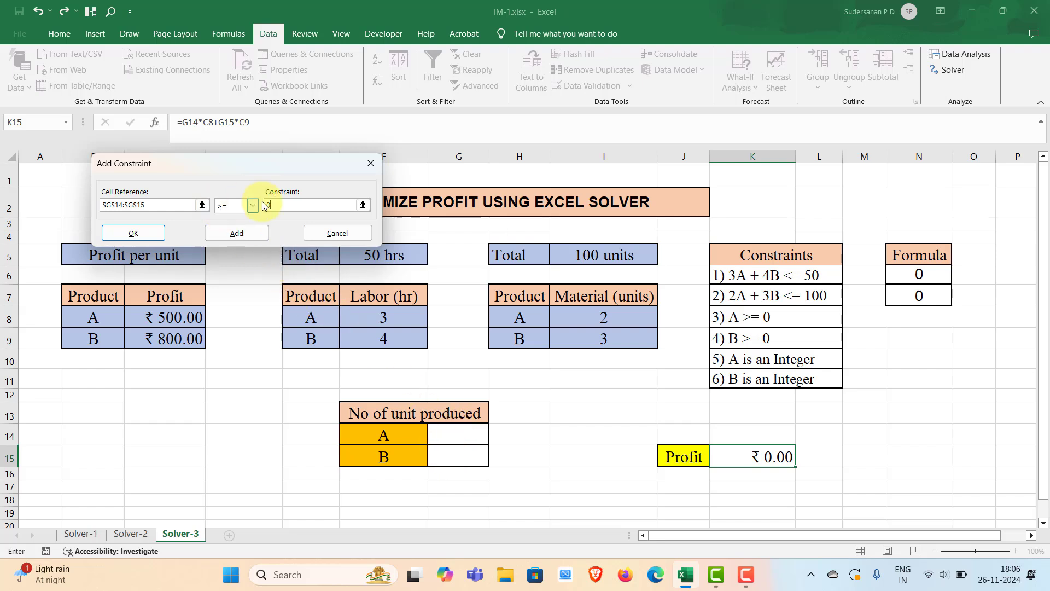
{"action": "left_click", "coordinate": [237, 233]}
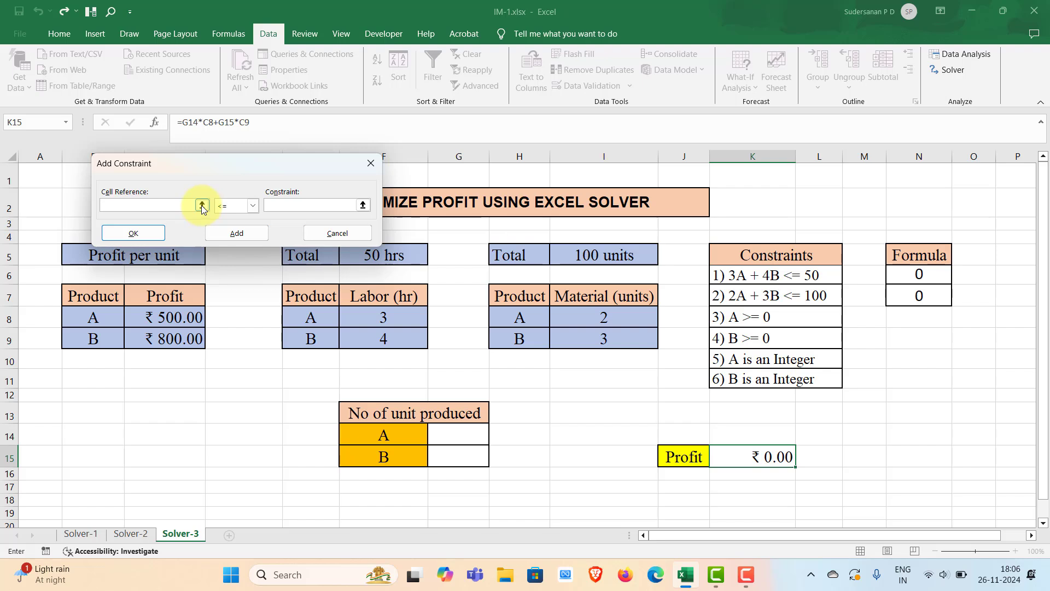
Add an int constraint on $G$14:$G$15 so both quantities are integers, and return to the Solver parameters.
{"action": "left_click_drag", "start_coordinate": [457, 433], "coordinate": [446, 458]}
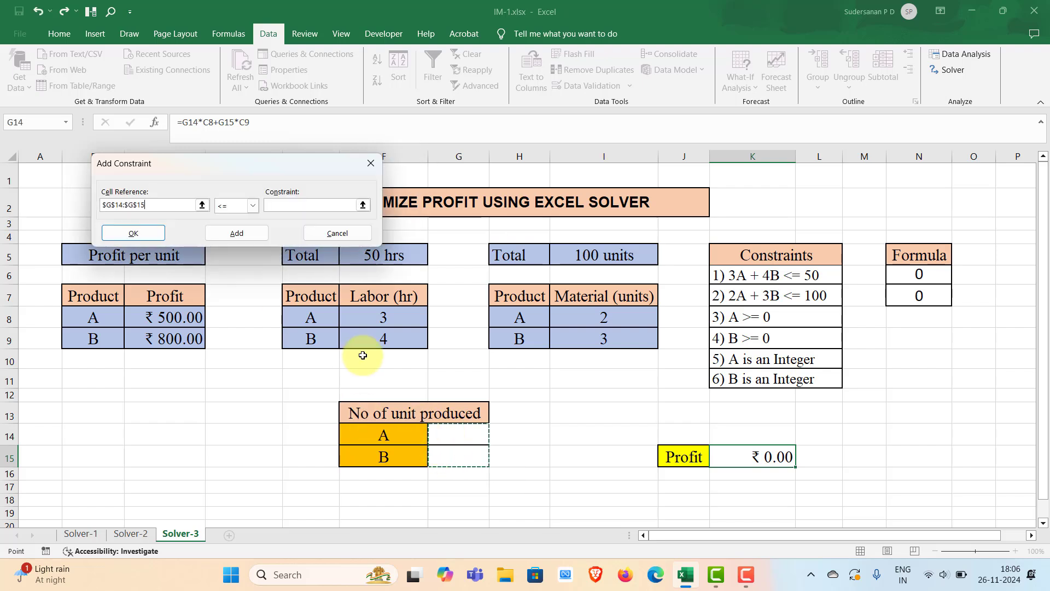
{"action": "left_click", "coordinate": [253, 208]}
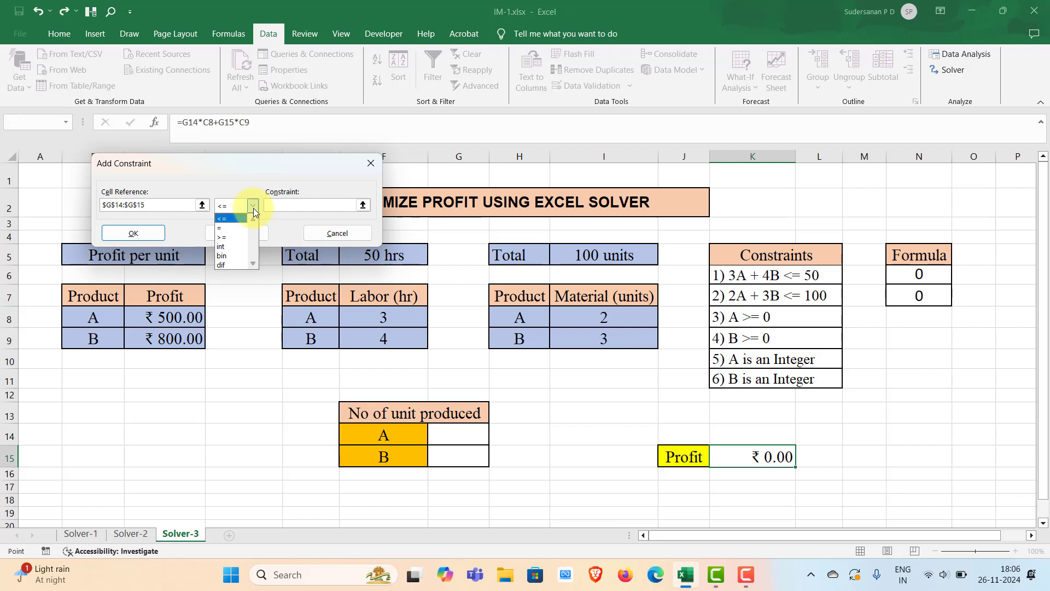
{"action": "left_click", "coordinate": [232, 247]}
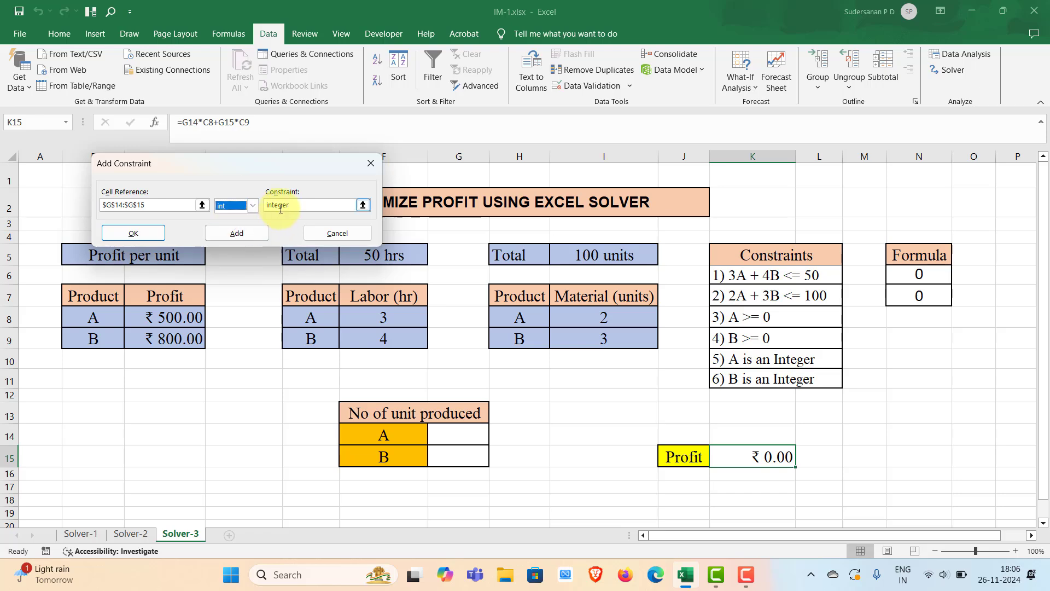
{"action": "left_click", "coordinate": [140, 233]}
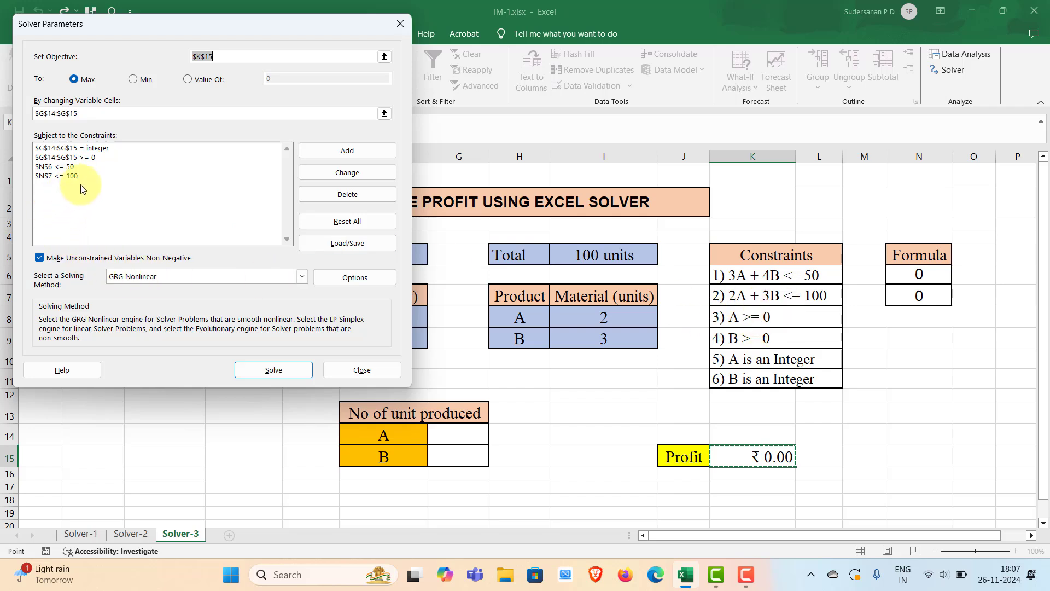
Solve the model with the GRG Nonlinear method and keep the Solver solution.
{"action": "left_click_drag", "start_coordinate": [225, 31], "coordinate": [370, 35]}
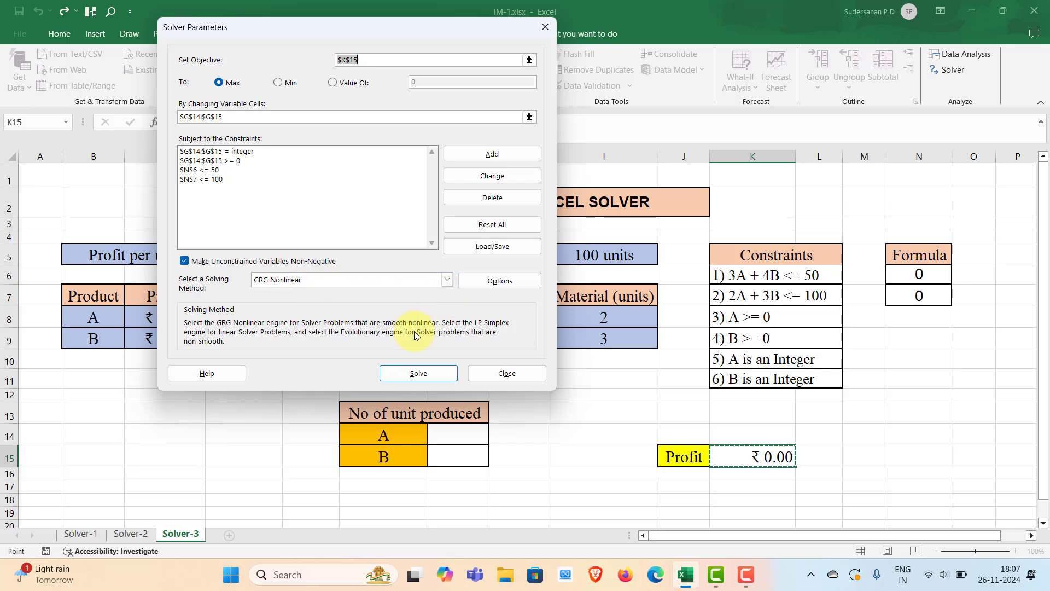
{"action": "left_click", "coordinate": [422, 373]}
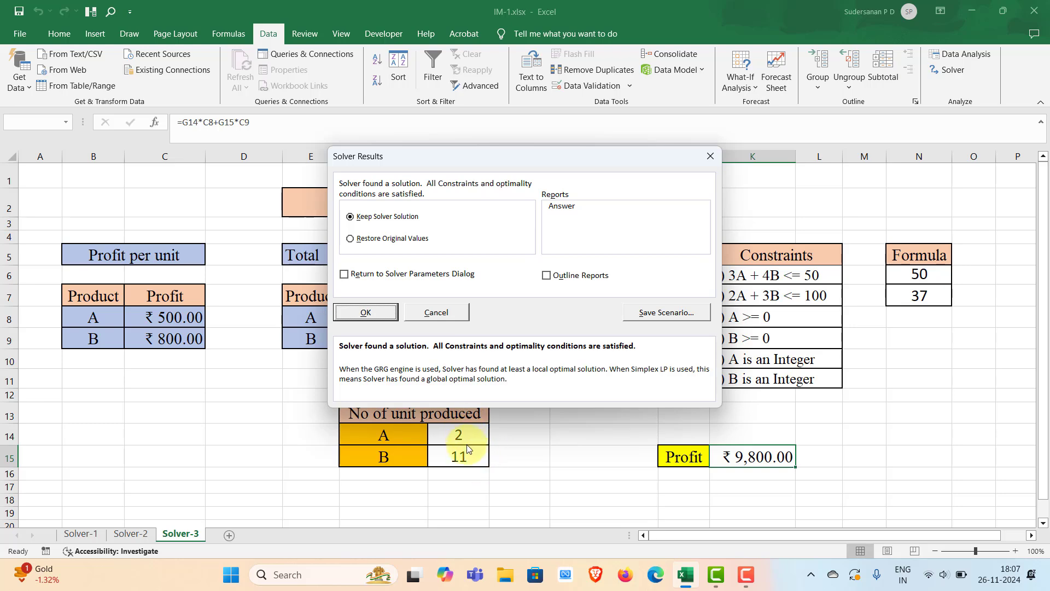
{"action": "left_click", "coordinate": [368, 312]}
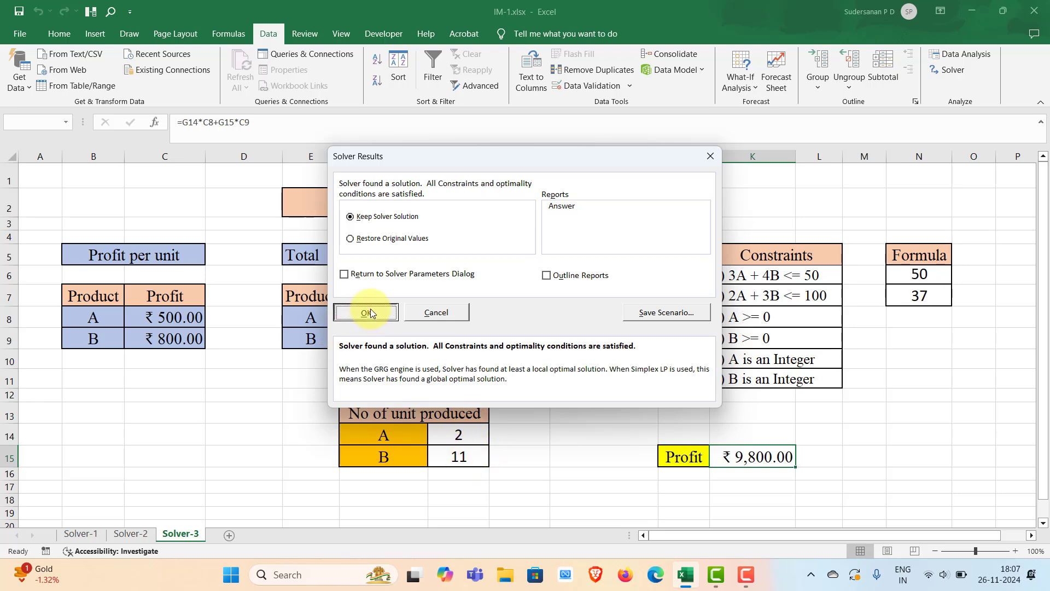